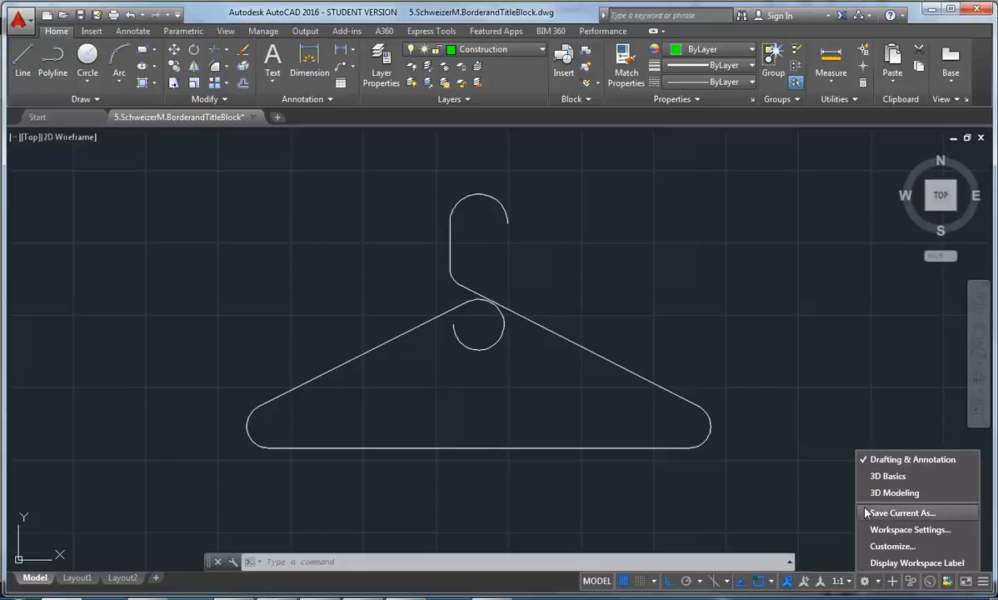
Switch to the 3D Modeling workspace and show the hanger in the SE Isometric view.
click(894, 493)
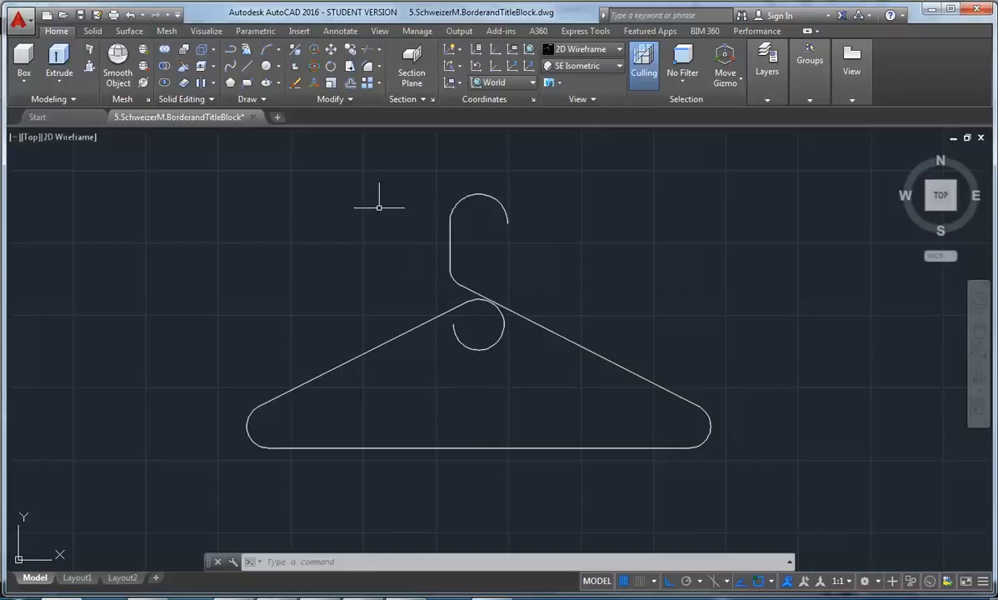
click(207, 32)
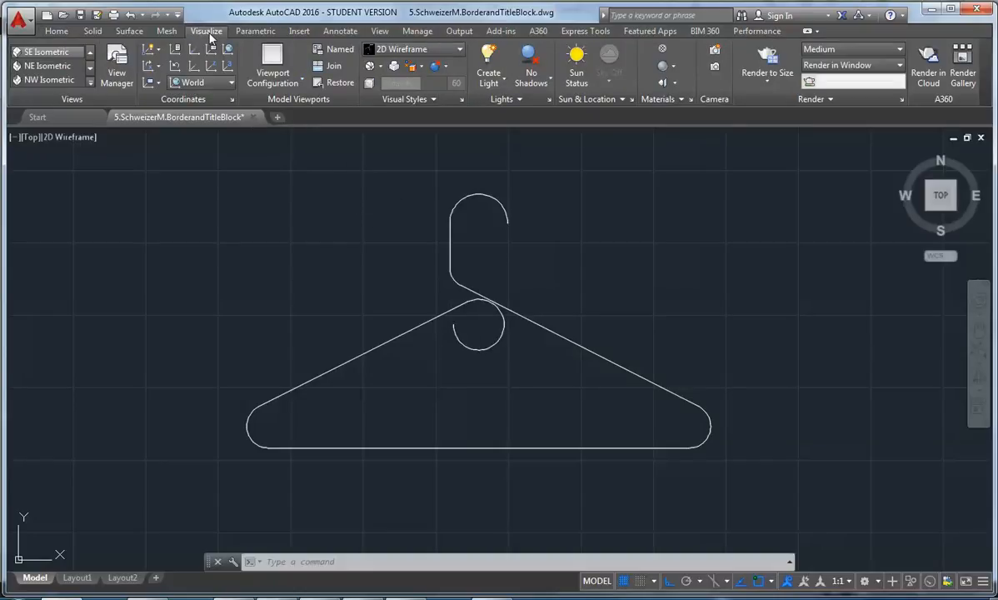
click(43, 53)
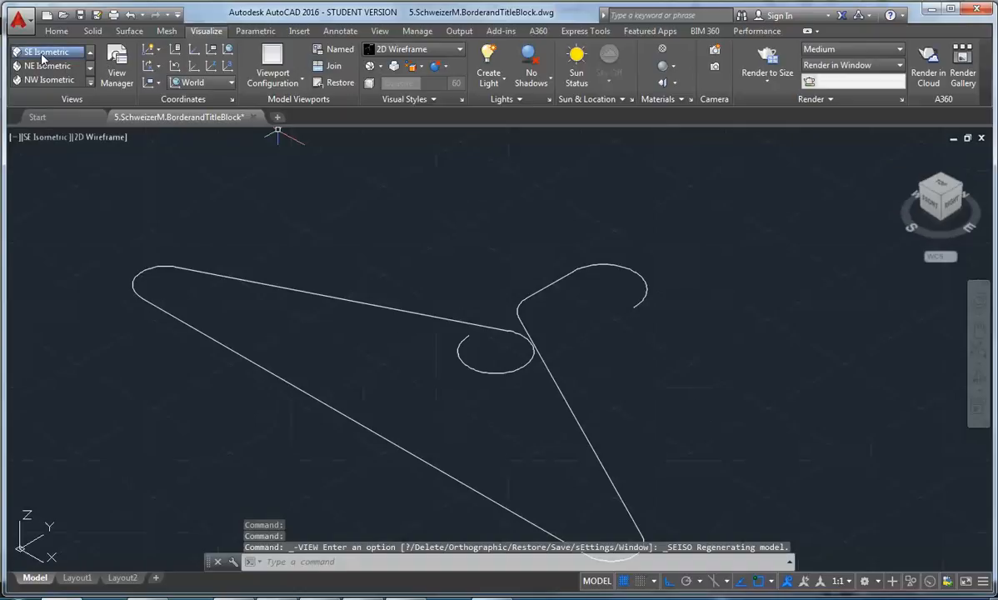
mouse_move(353, 371)
middle_down()
mouse_move(352, 351)
mouse_move(397, 341)
mouse_move(387, 347)
middle_up()
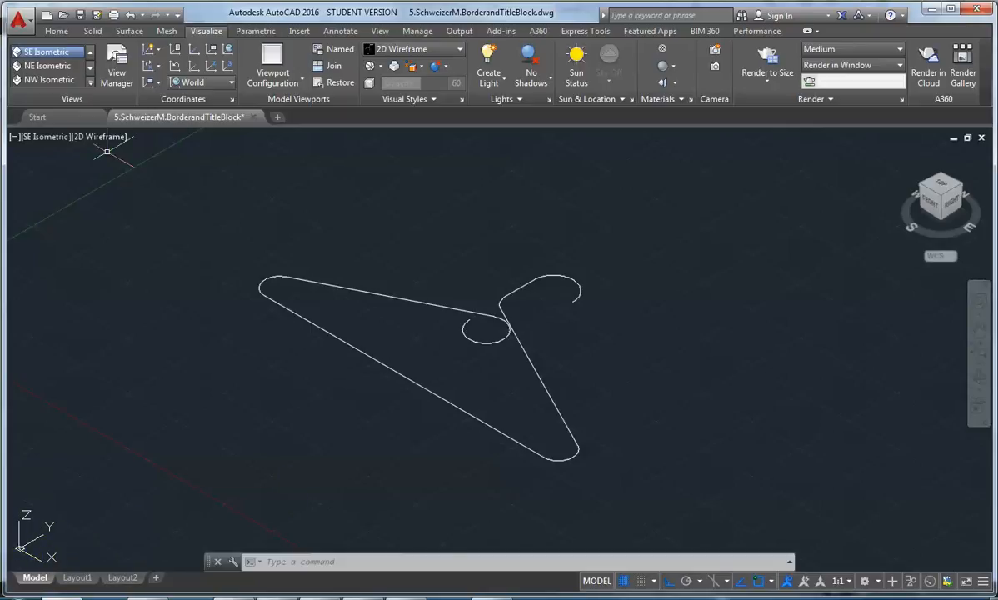
Try the Top, Bottom, Left and Right UCS presets one after another.
click(231, 82)
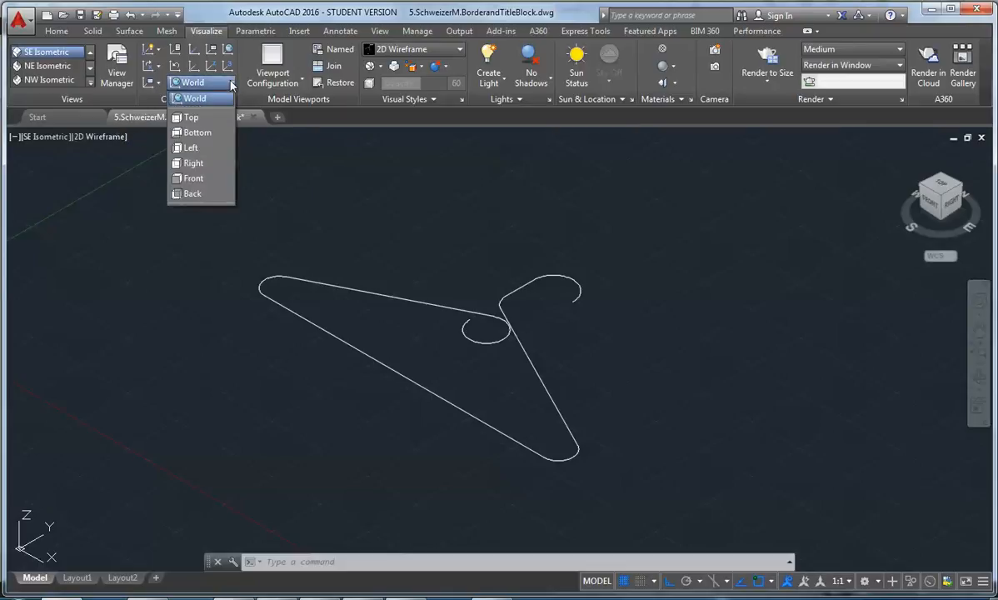
click(200, 122)
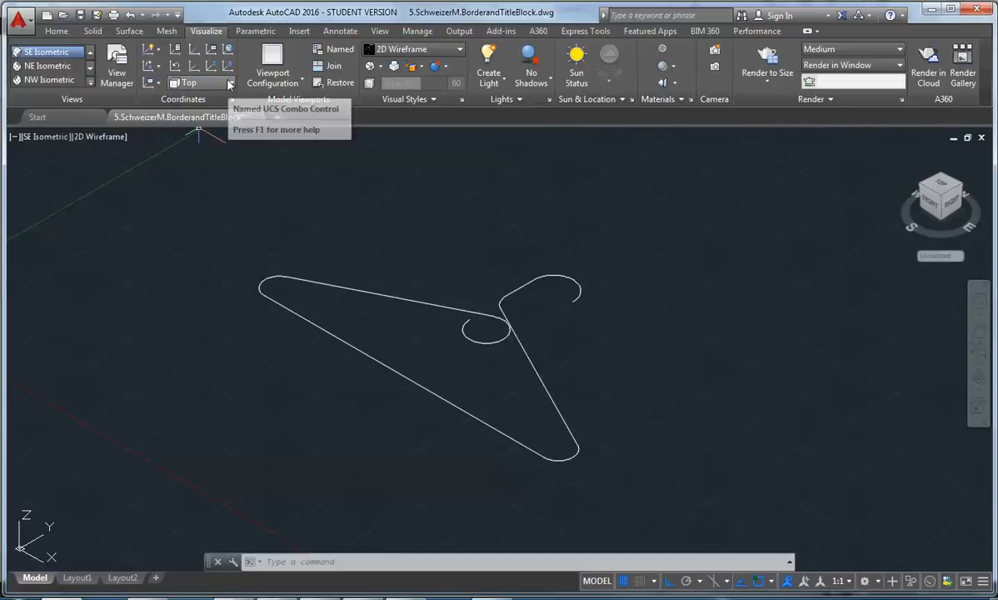
click(204, 82)
click(214, 134)
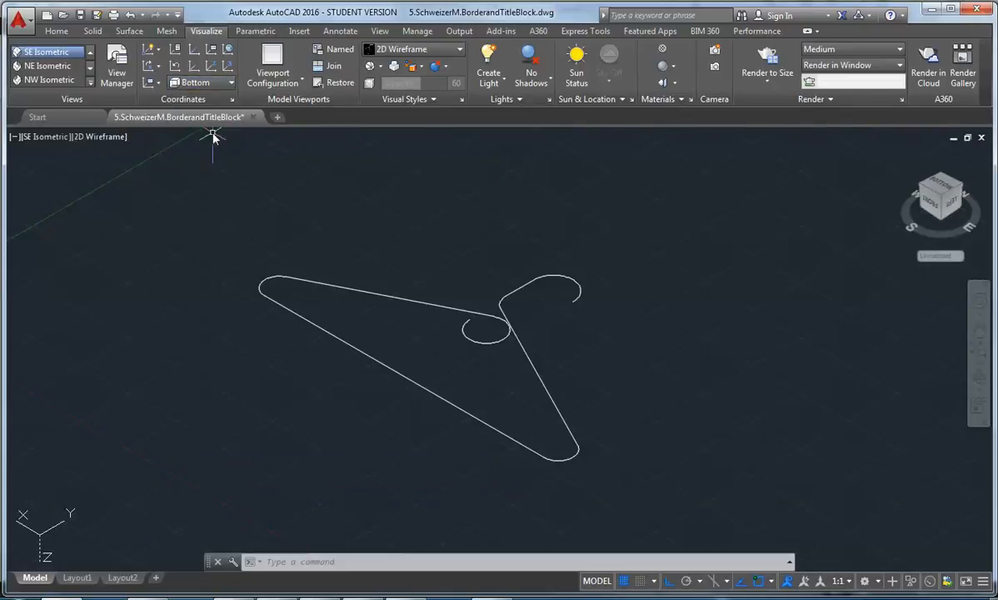
click(218, 82)
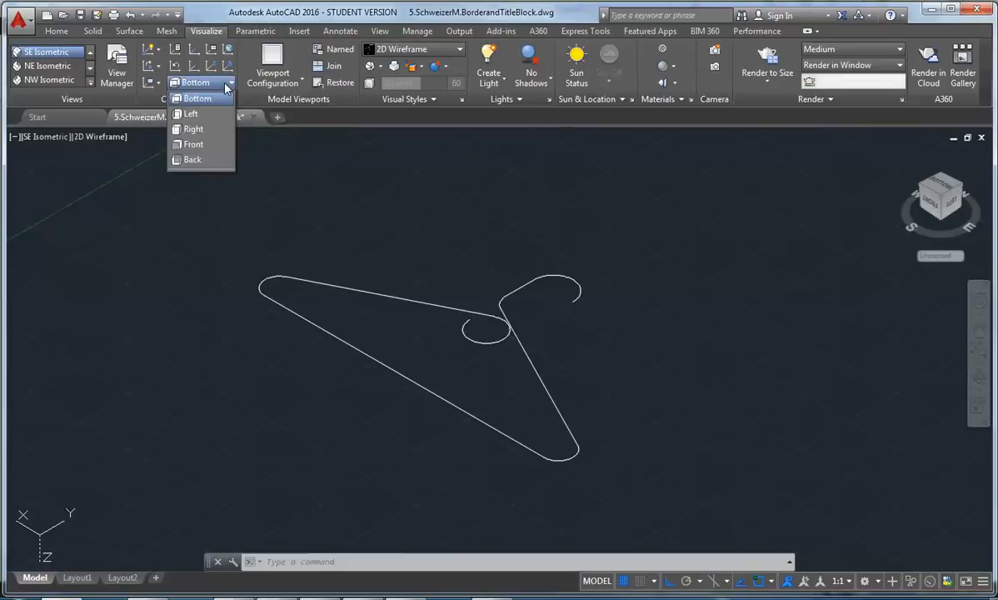
click(204, 147)
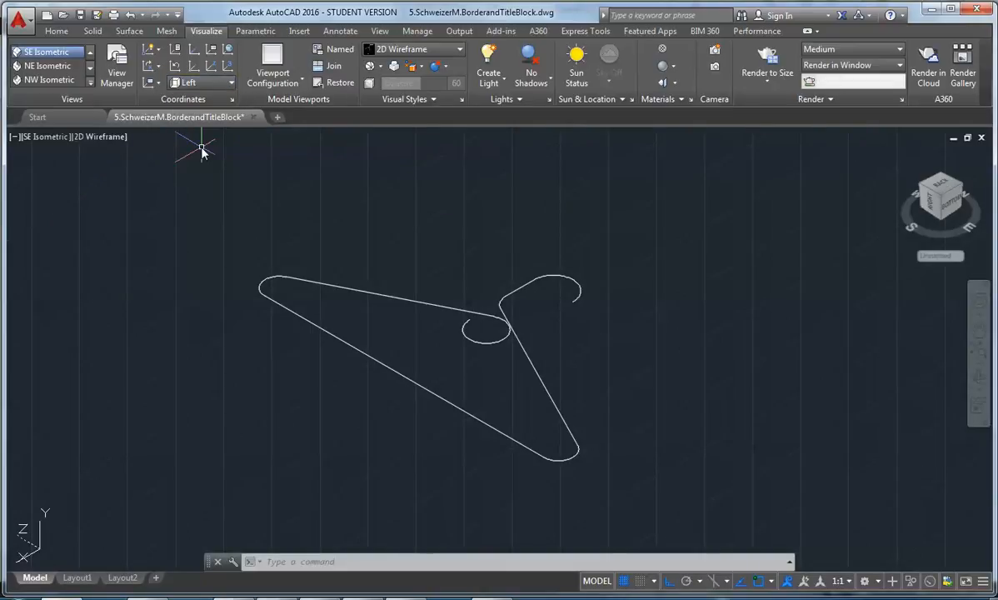
click(209, 80)
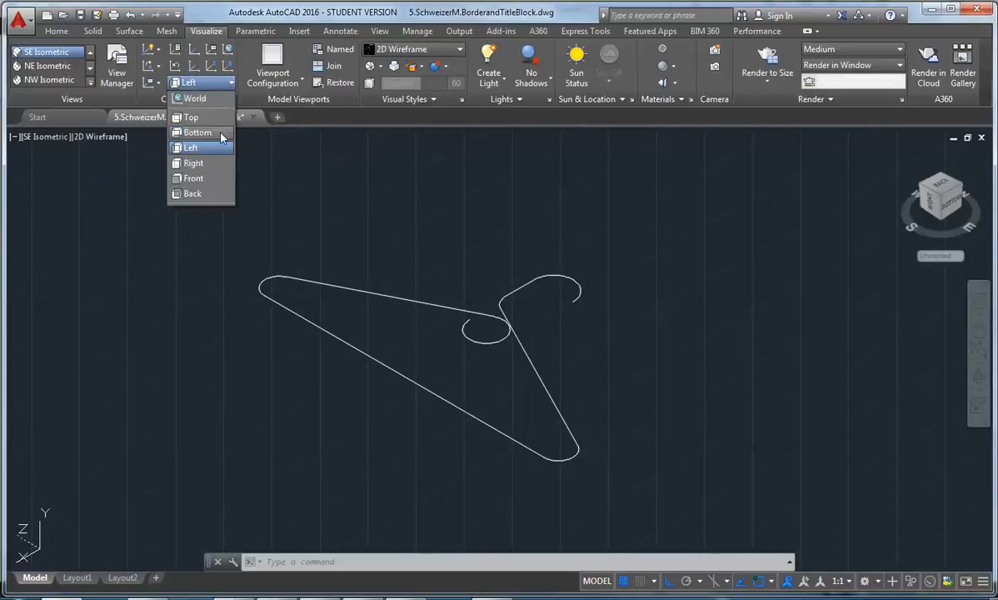
click(210, 164)
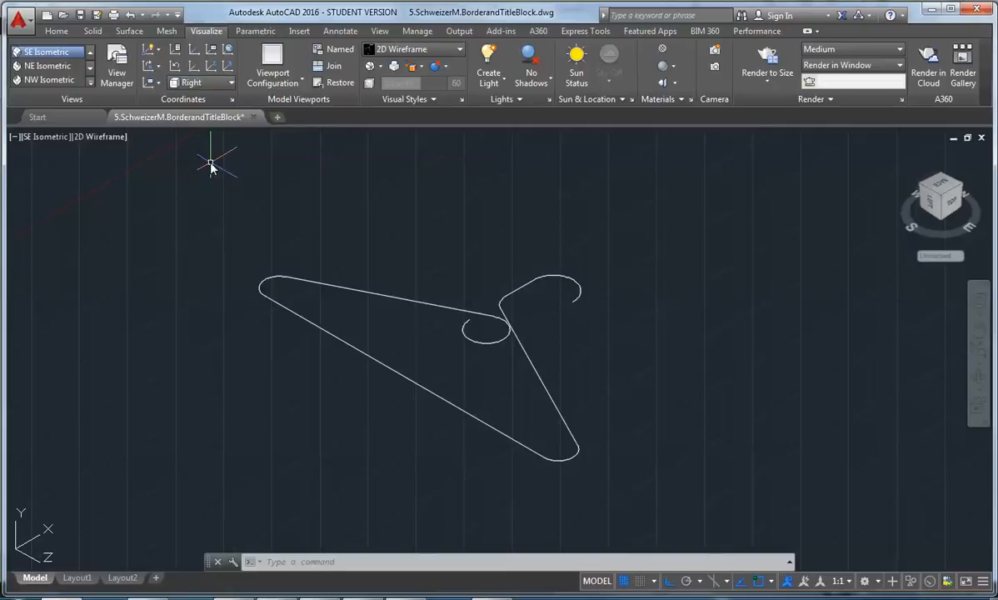
Set the UCS to Front and draw a circle of radius 3/16 centred on the open end of the hanger's hook.
click(208, 81)
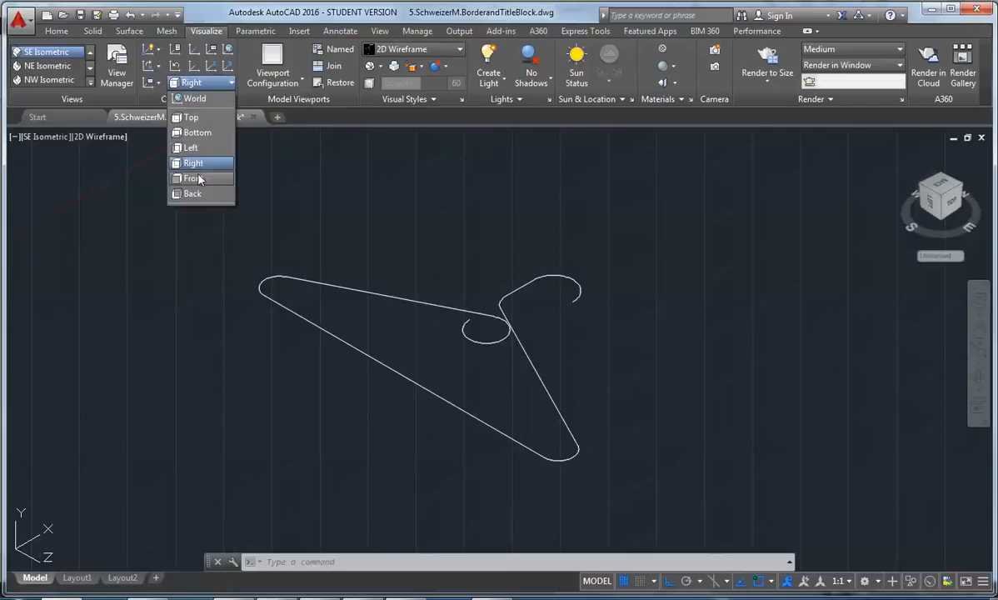
click(198, 177)
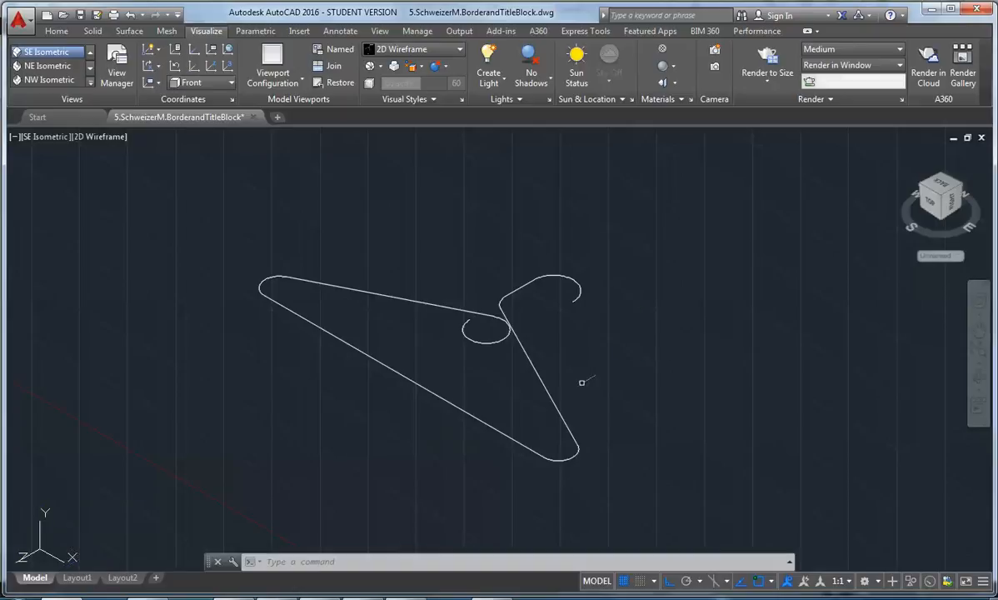
click(57, 31)
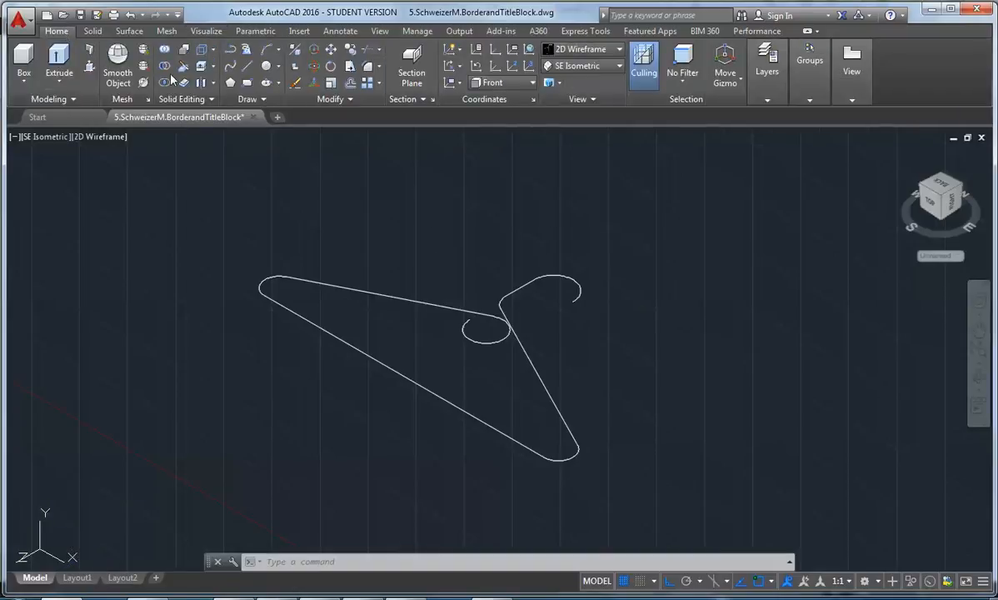
click(267, 68)
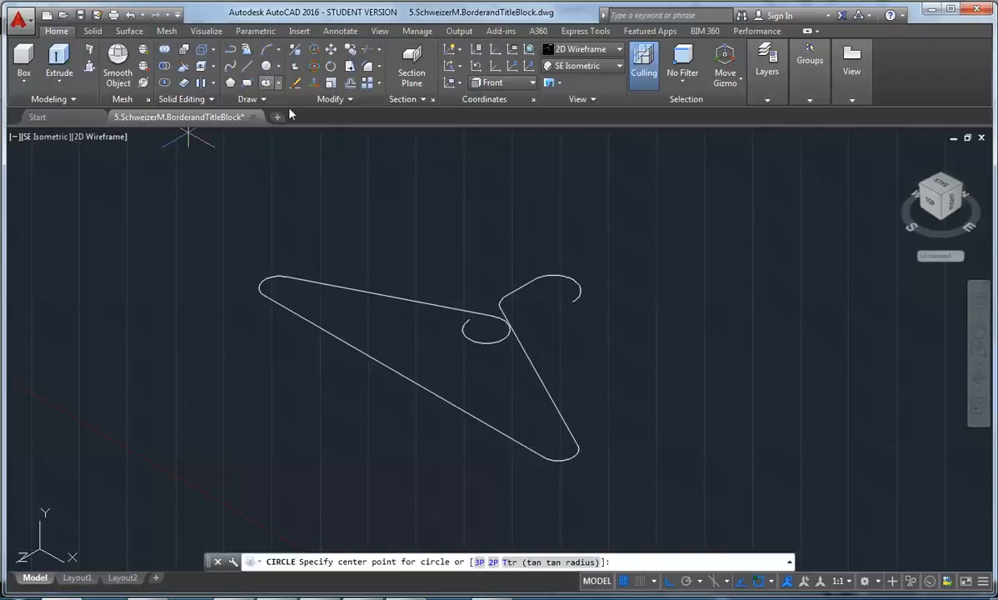
click(574, 300)
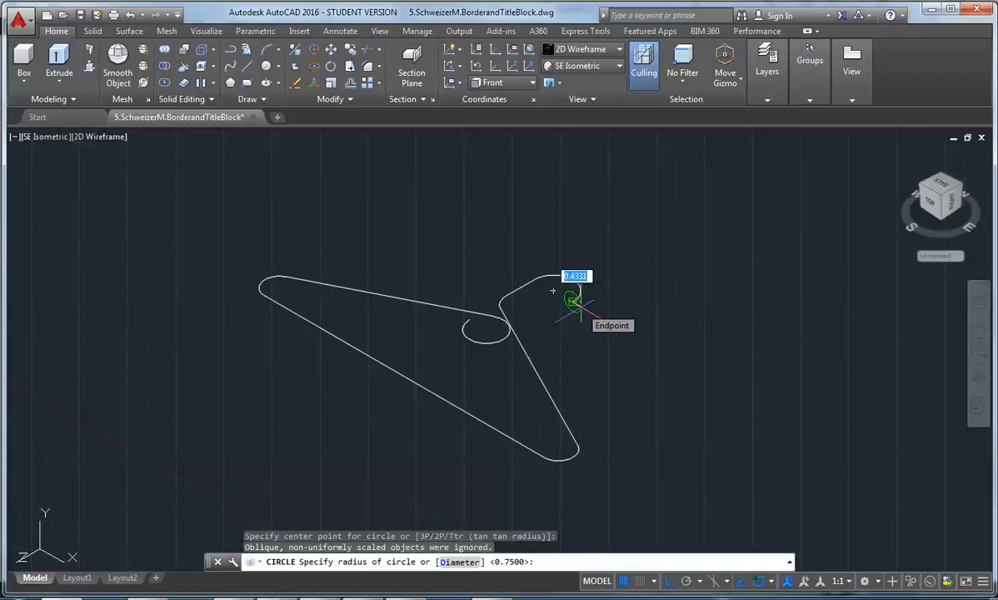
text(3)
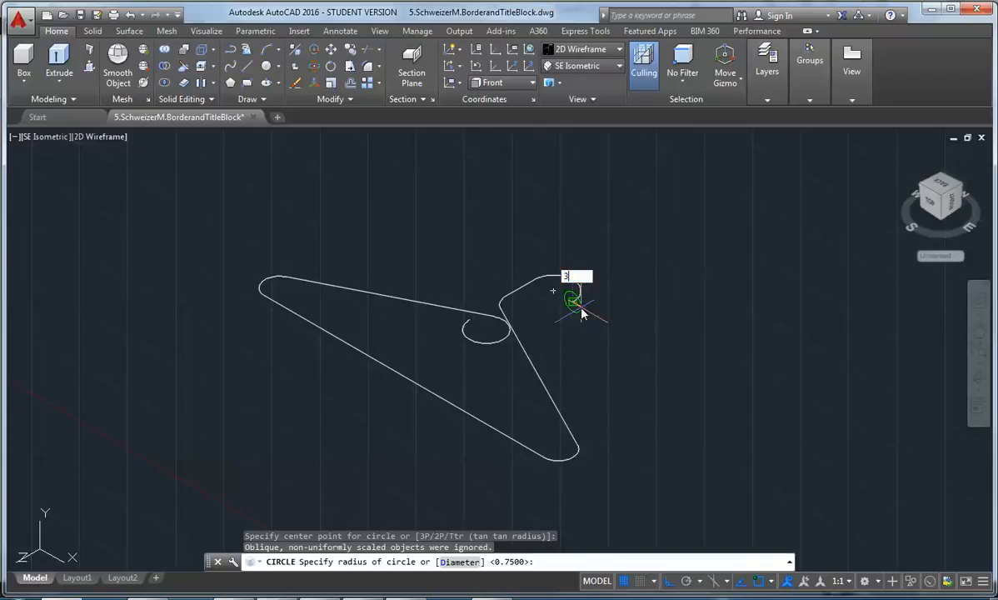
text(/16)
key(Return)
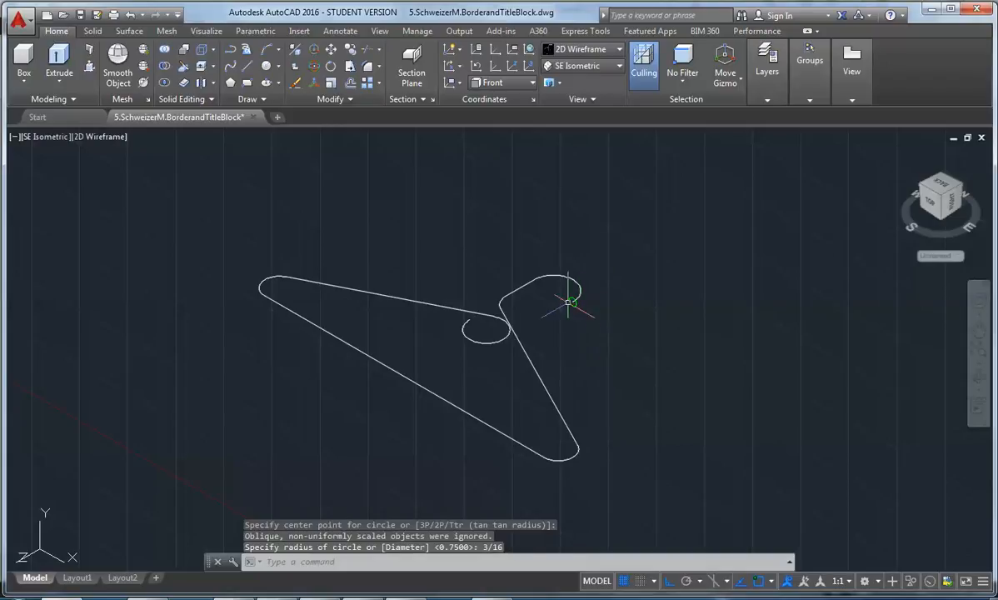
Move the small circle at the hook's end to the Object layer and clear the selection.
scroll(583, 304, up, 3)
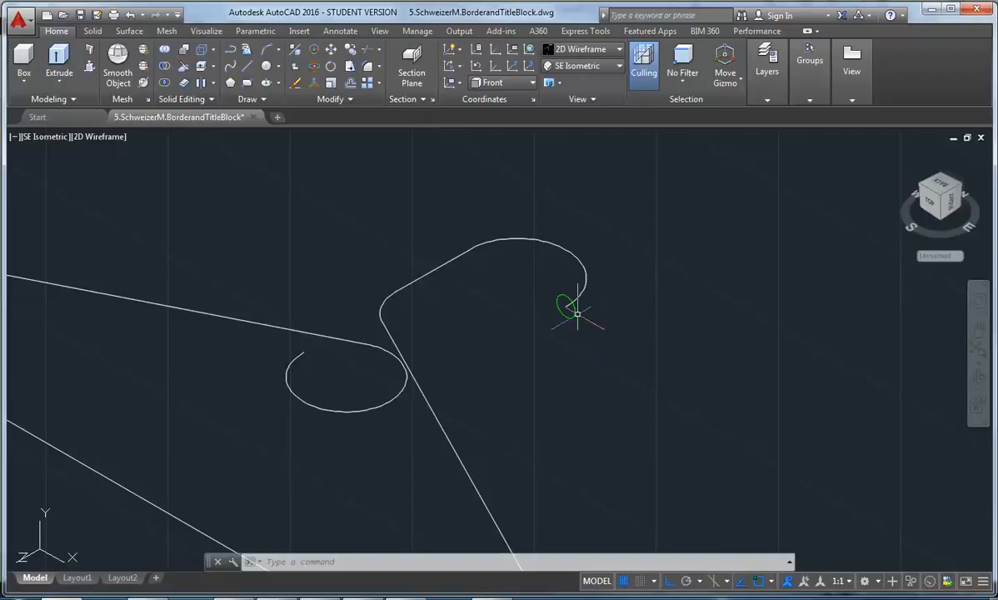
click(574, 311)
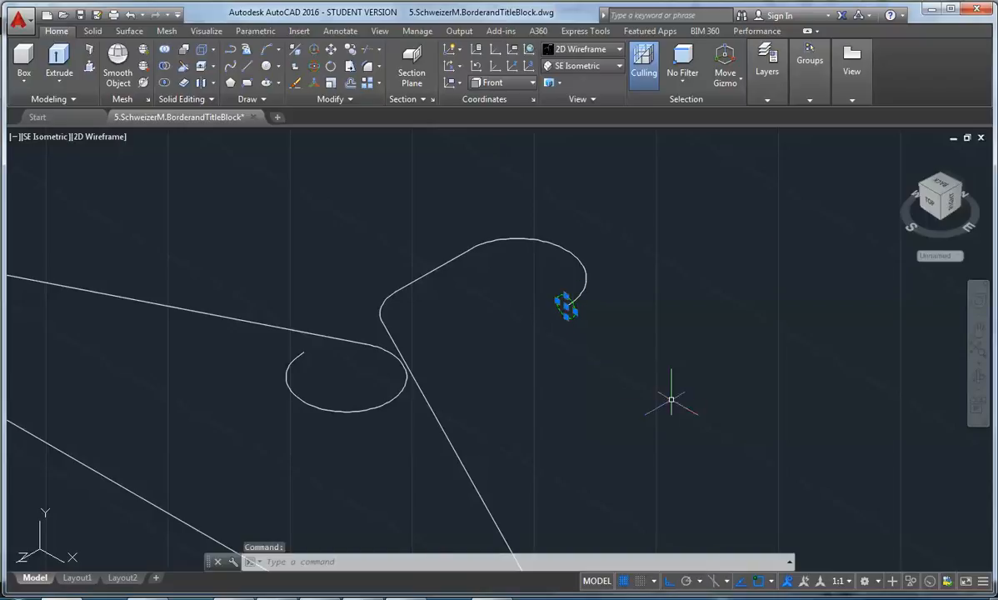
click(767, 100)
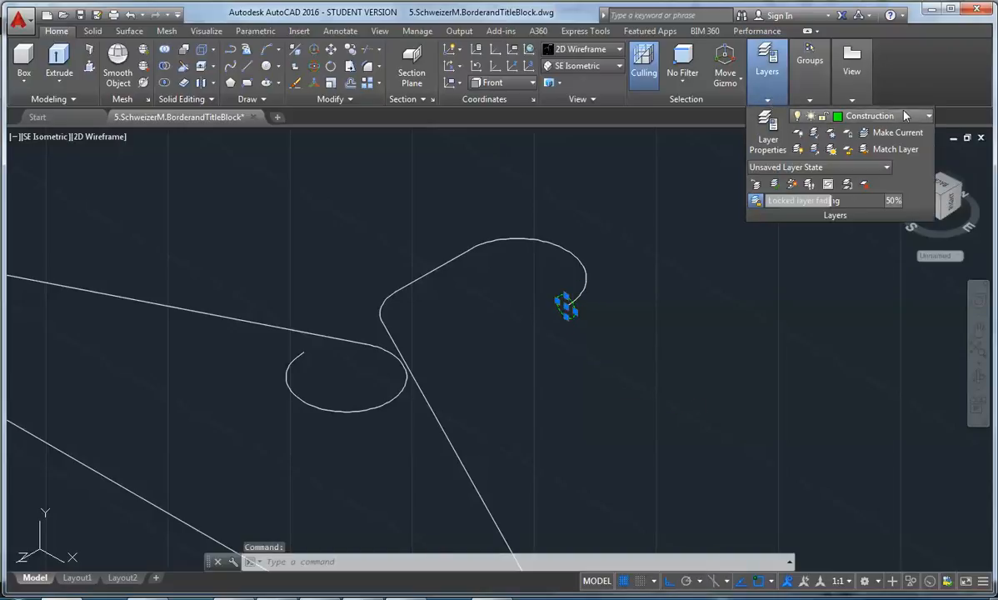
click(867, 115)
click(864, 182)
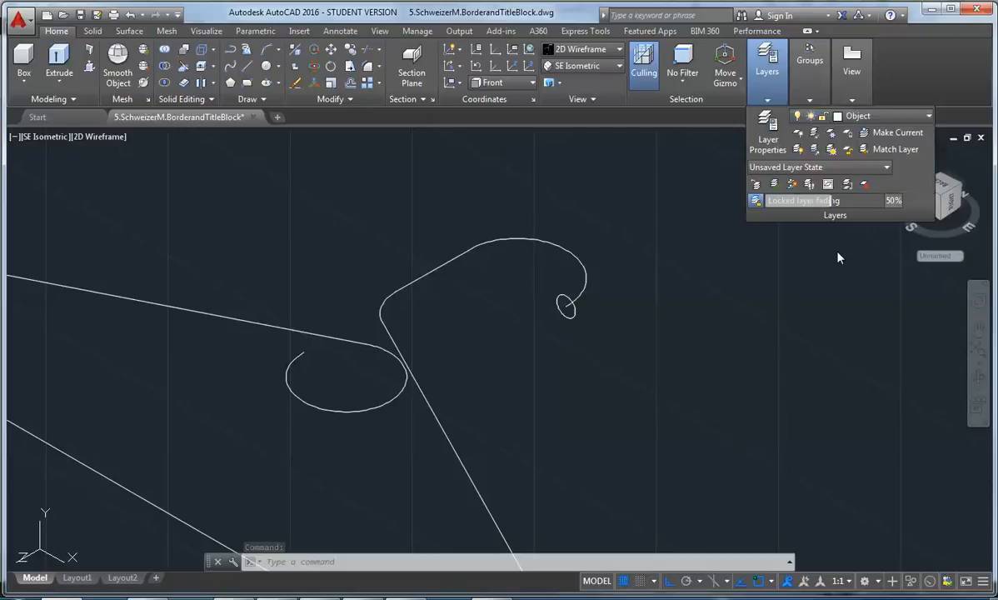
key(Escape)
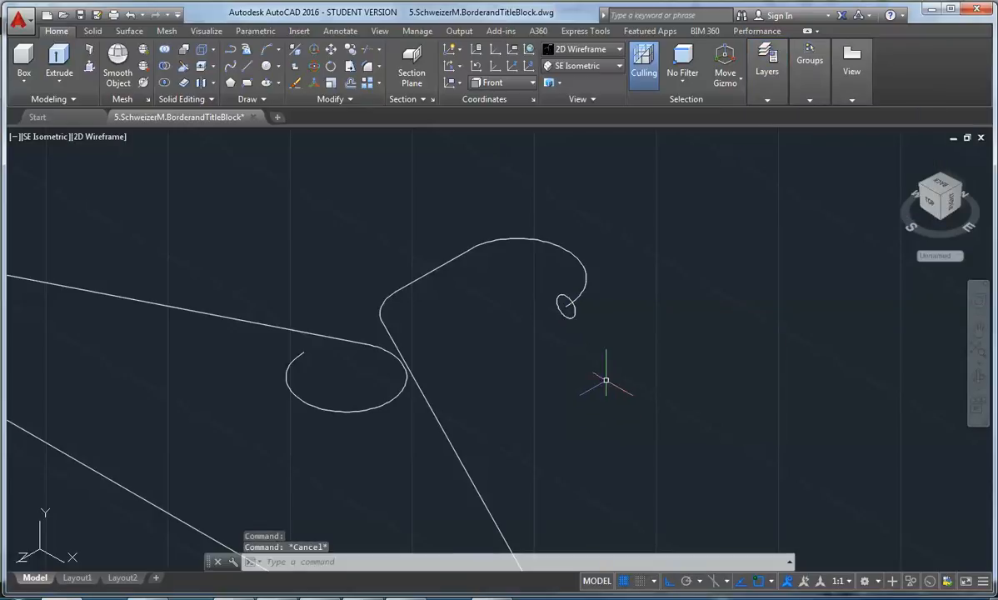
Examine the circle at the hook's end and the separate lines and arcs that make up the hanger outline.
scroll(608, 359, down, 2)
middle_drag(612, 350, 602, 279)
scroll(570, 280, down, 2)
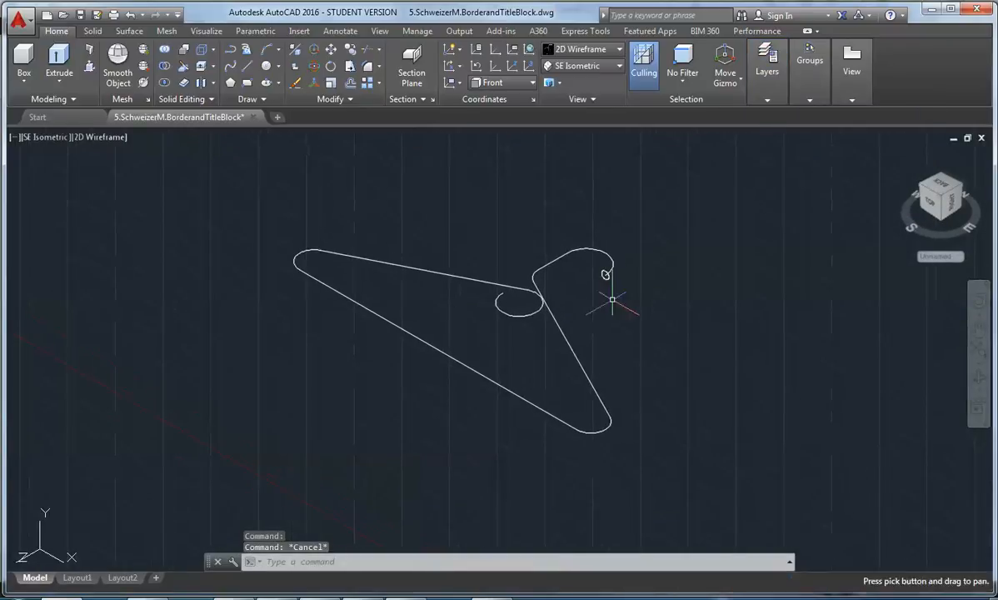
scroll(583, 317, up, 2)
middle_drag(567, 312, 568, 345)
scroll(597, 307, up, 4)
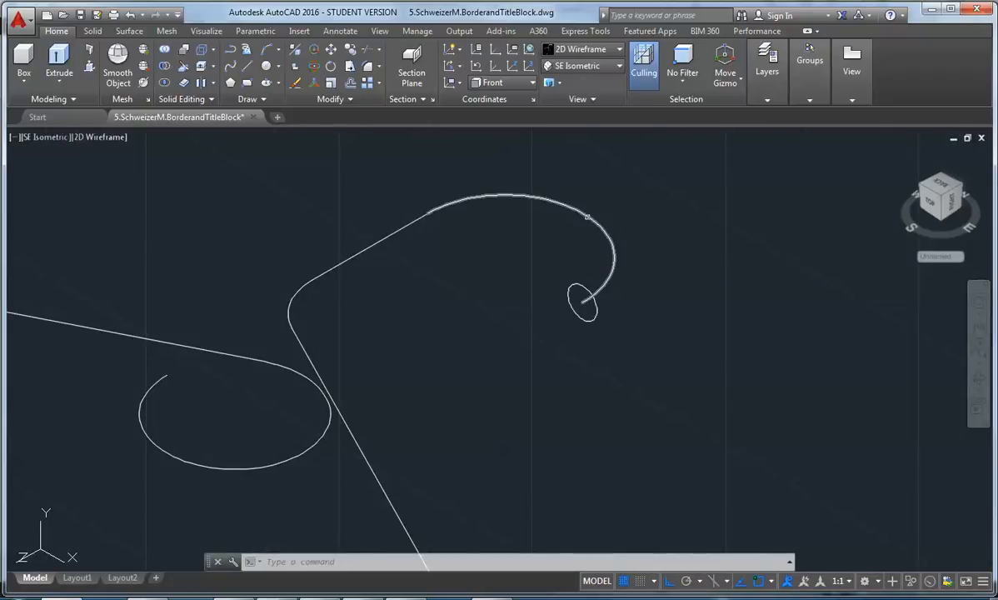
scroll(395, 229, down, 2)
scroll(394, 215, down, 2)
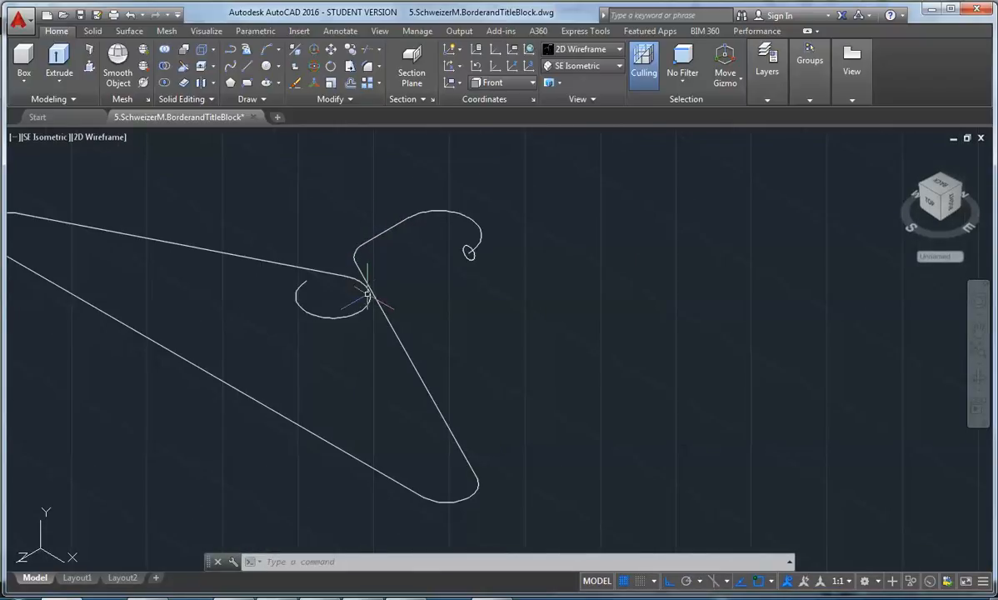
scroll(455, 437, up, 2)
middle_drag(478, 471, 567, 586)
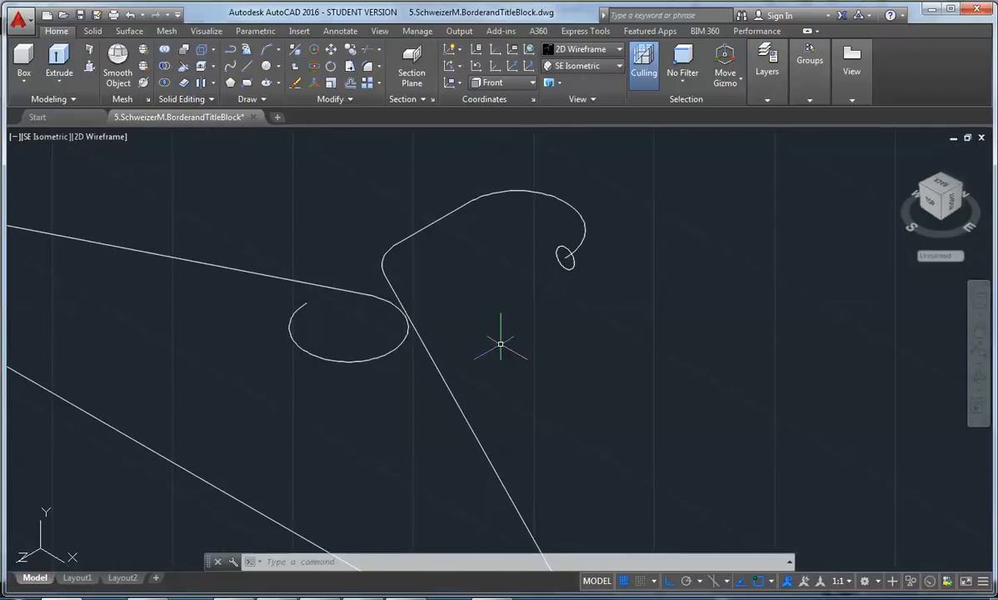
Convert the hook's large end arc into a polyline with PEDIT.
text(pe)
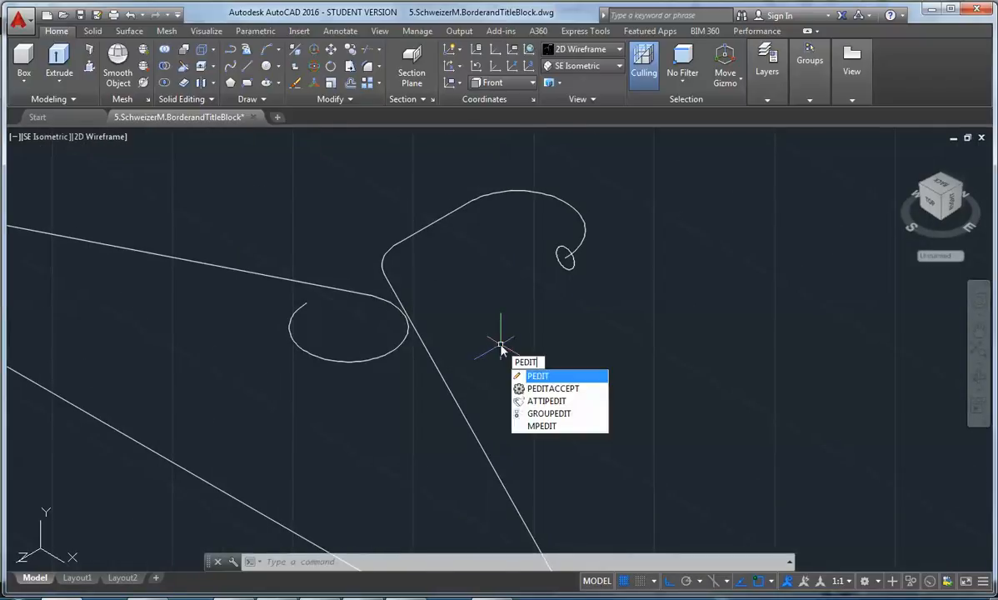
key(Return)
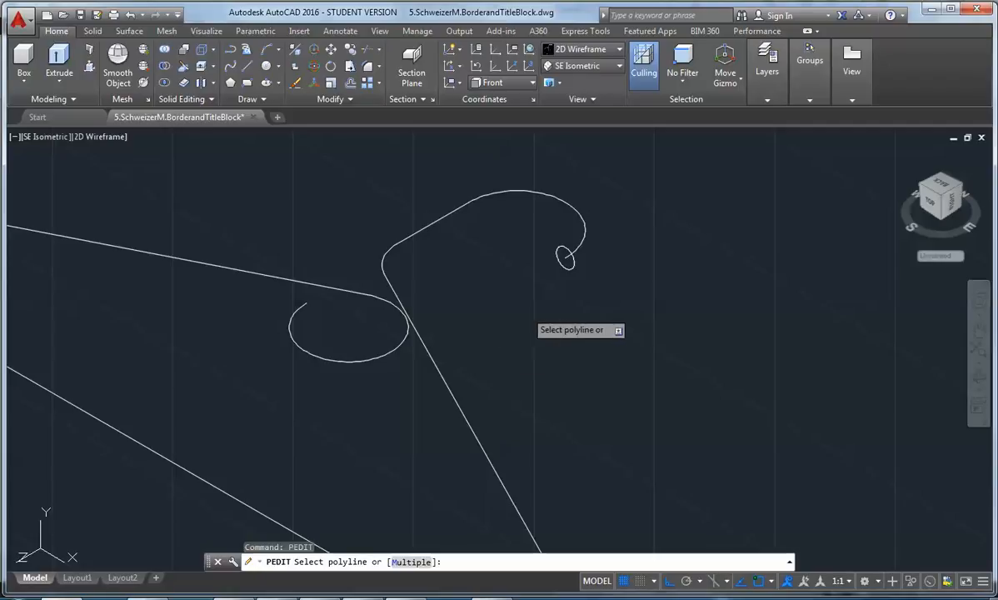
click(585, 237)
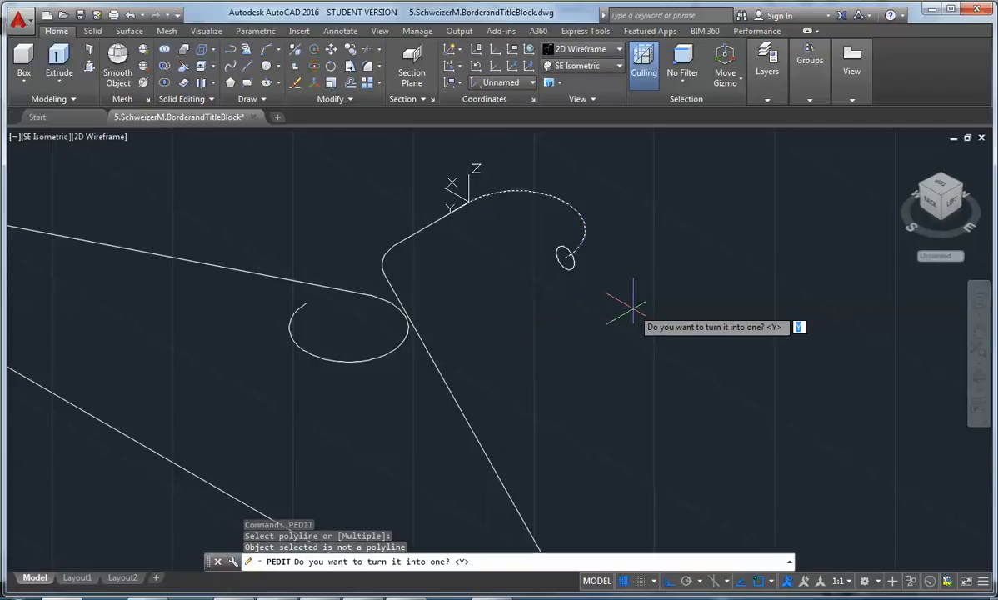
key(Return)
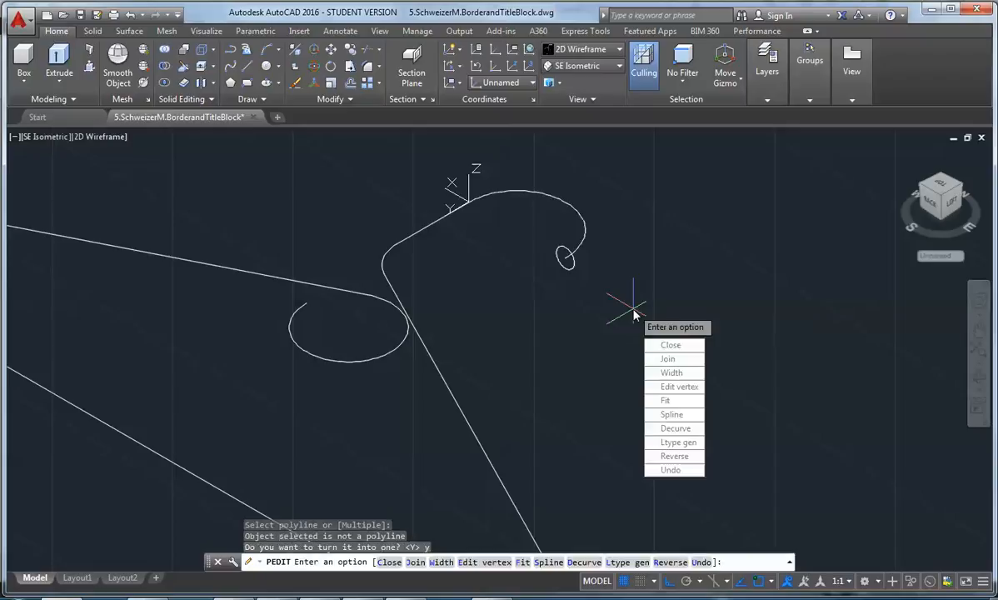
Join the hook's arcs, the straight segments, the corner arcs and the inner curl of the hanger outline into a single polyline.
click(668, 360)
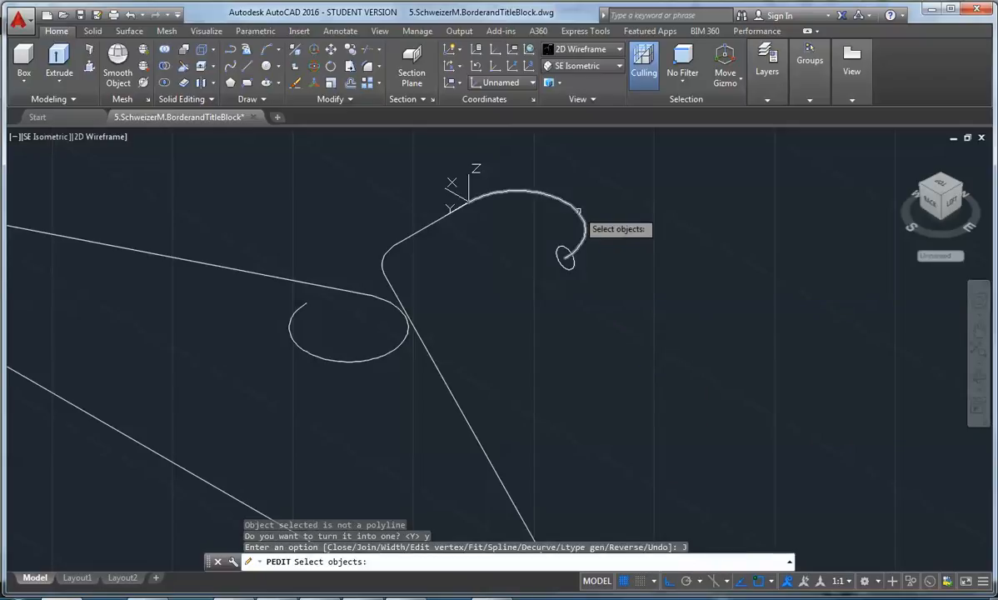
click(576, 240)
click(439, 221)
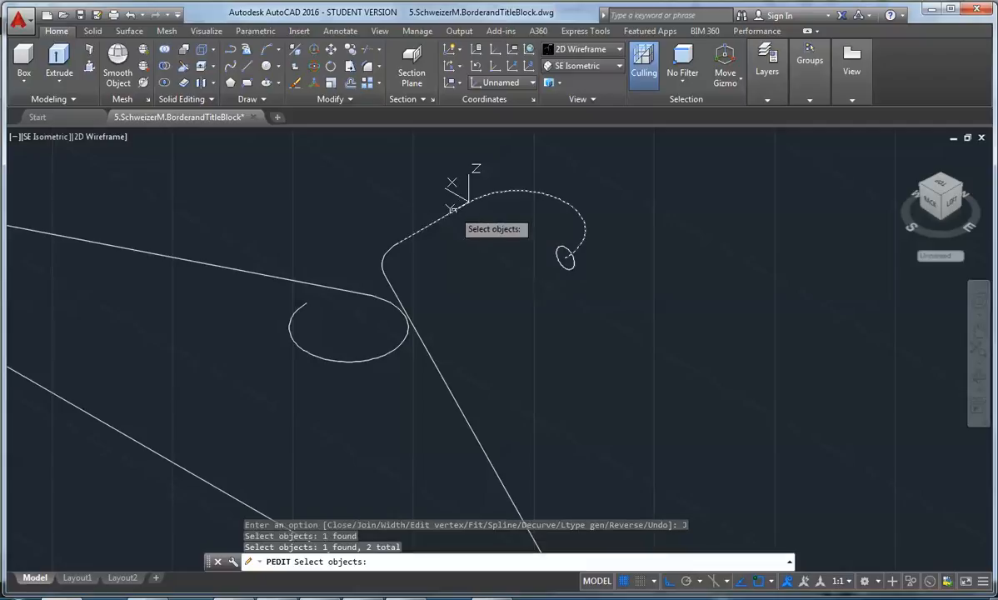
click(384, 263)
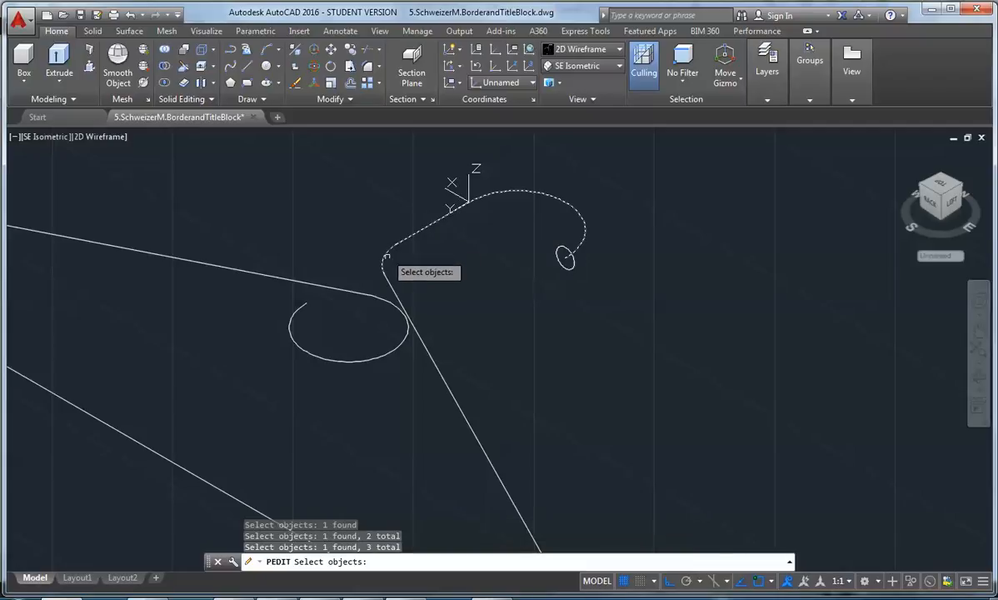
click(393, 285)
scroll(394, 284, down, 2)
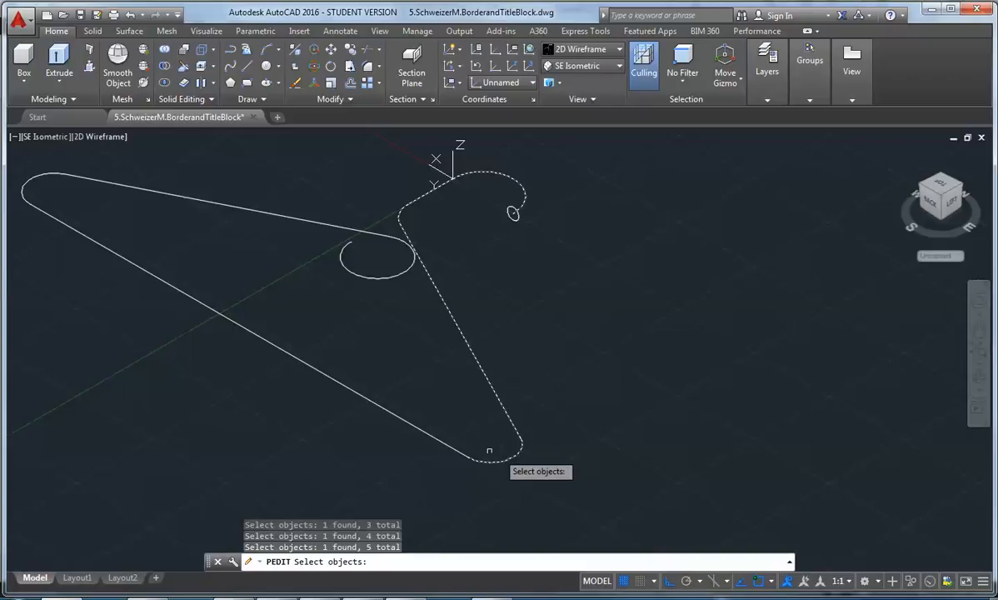
click(488, 455)
click(432, 439)
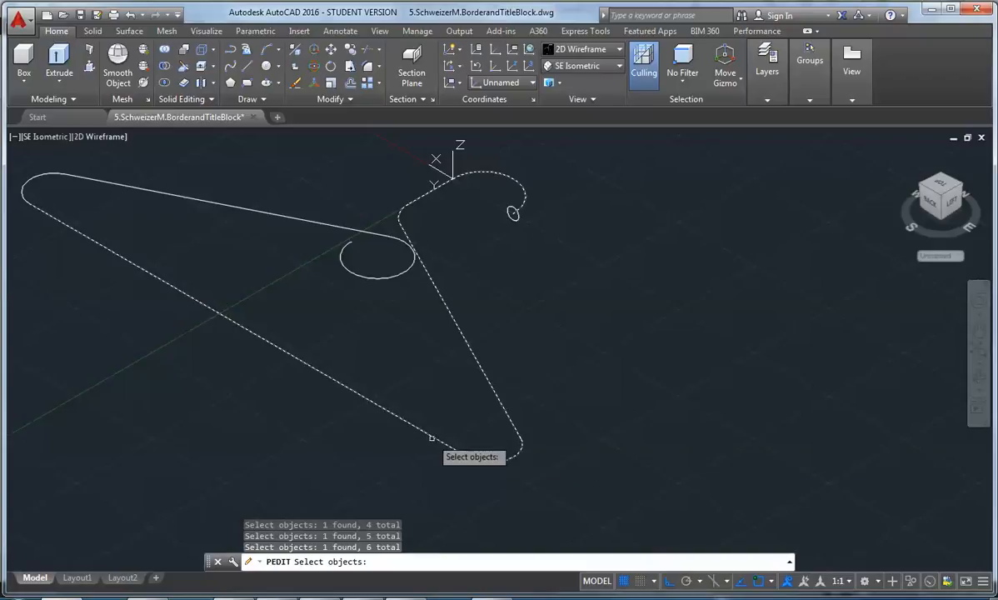
click(33, 176)
click(167, 198)
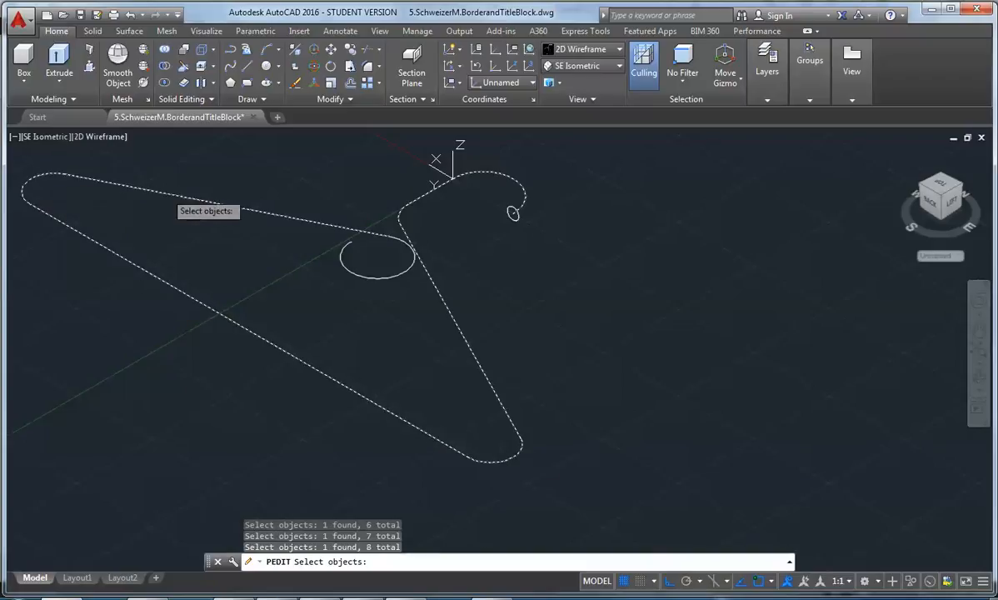
click(409, 245)
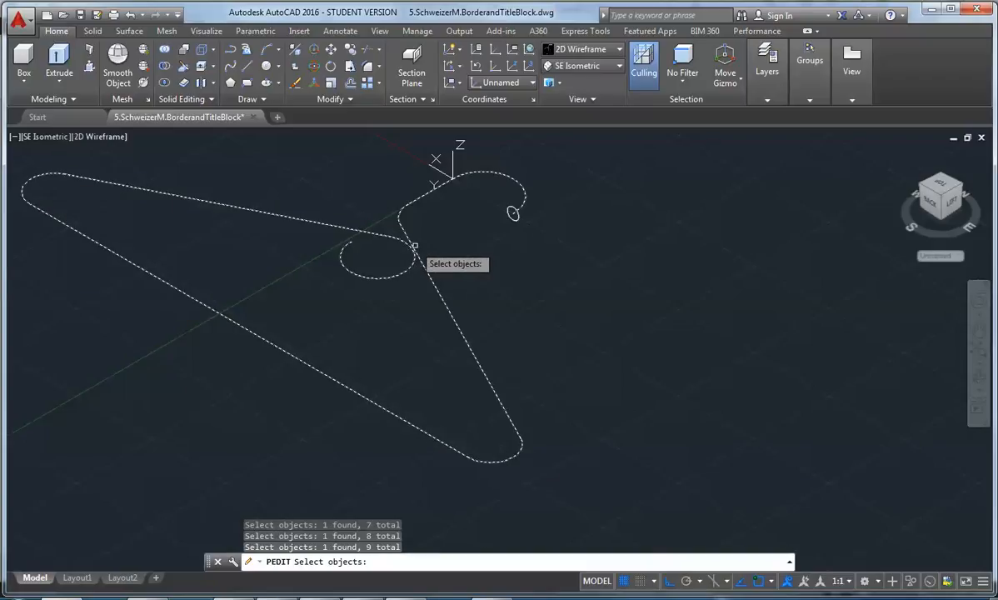
key(Return)
key(Return)
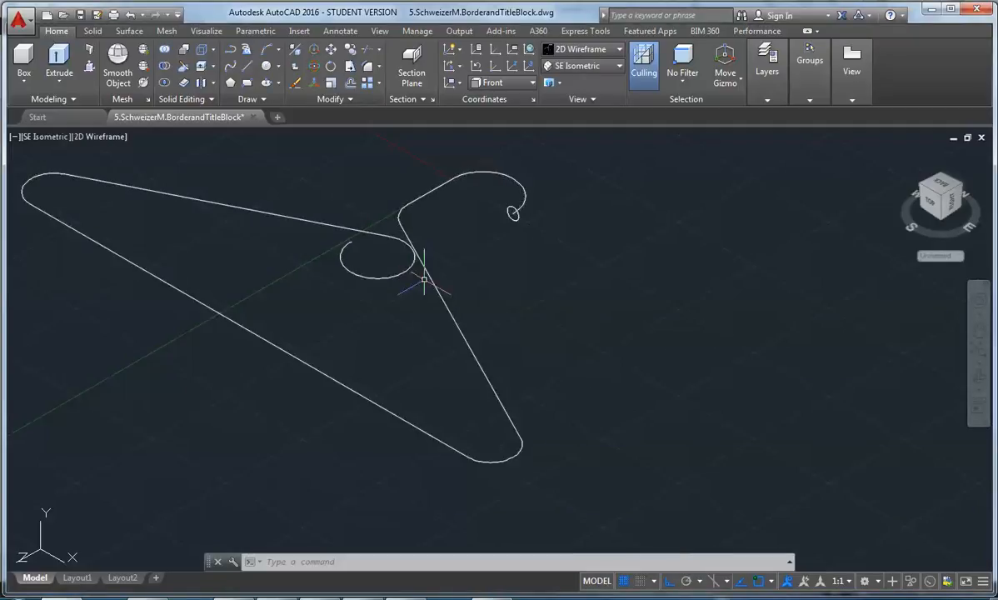
Sweep the small circle at the hook's end along the joined hanger polyline to form a solid.
mouse_move(428, 278)
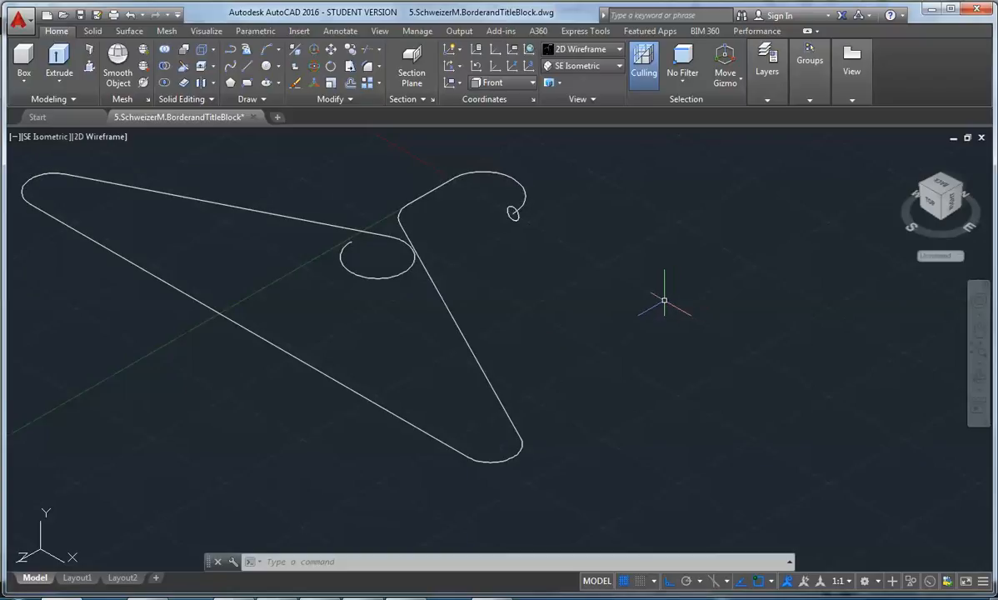
click(59, 83)
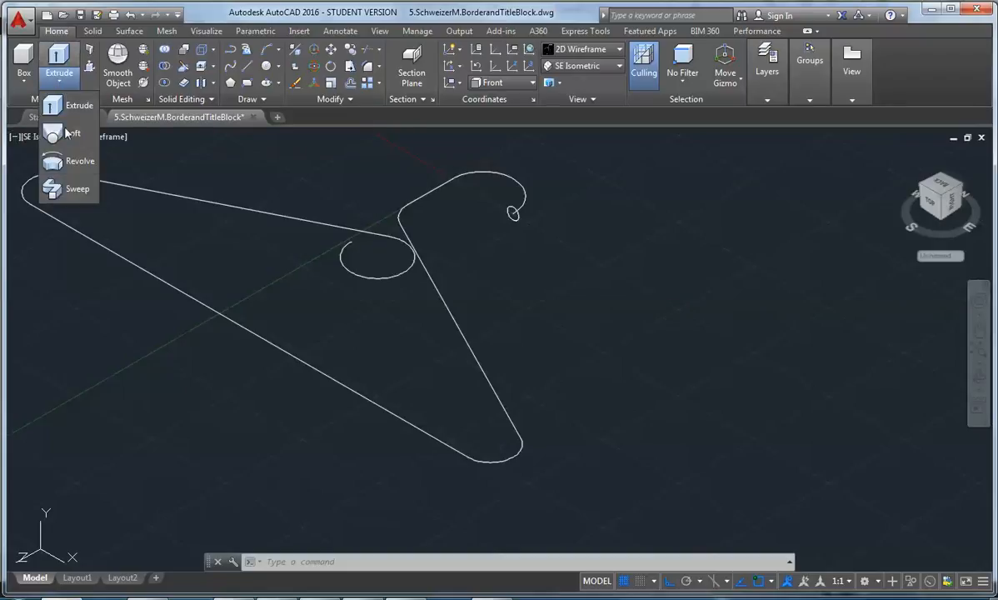
click(64, 195)
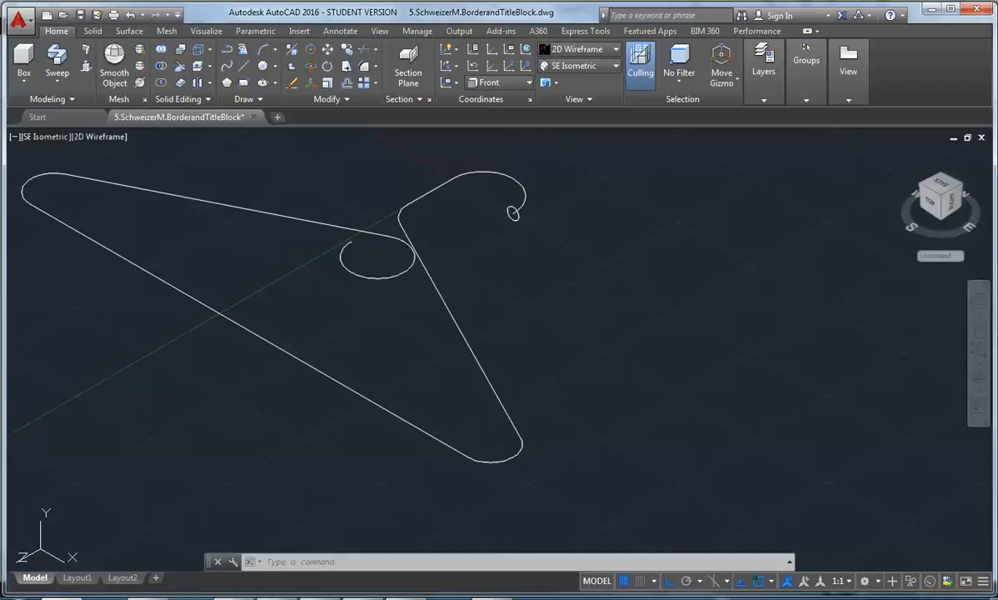
click(513, 213)
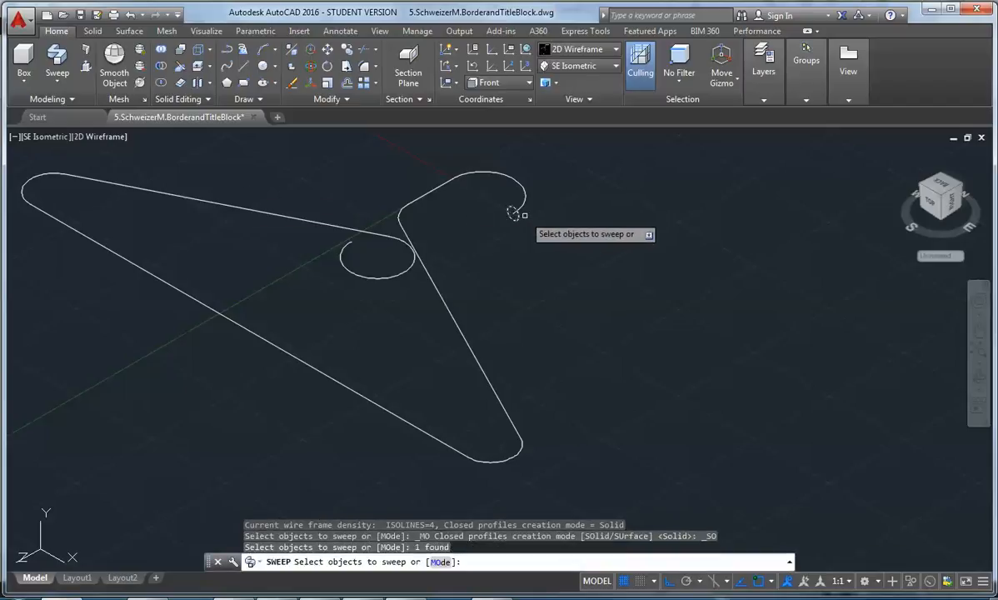
key(Return)
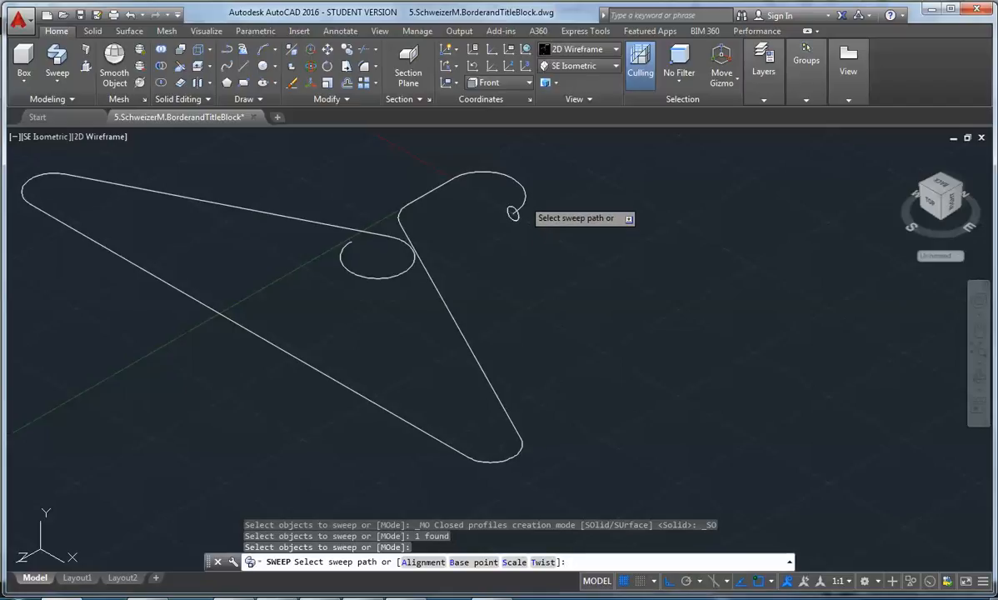
click(513, 213)
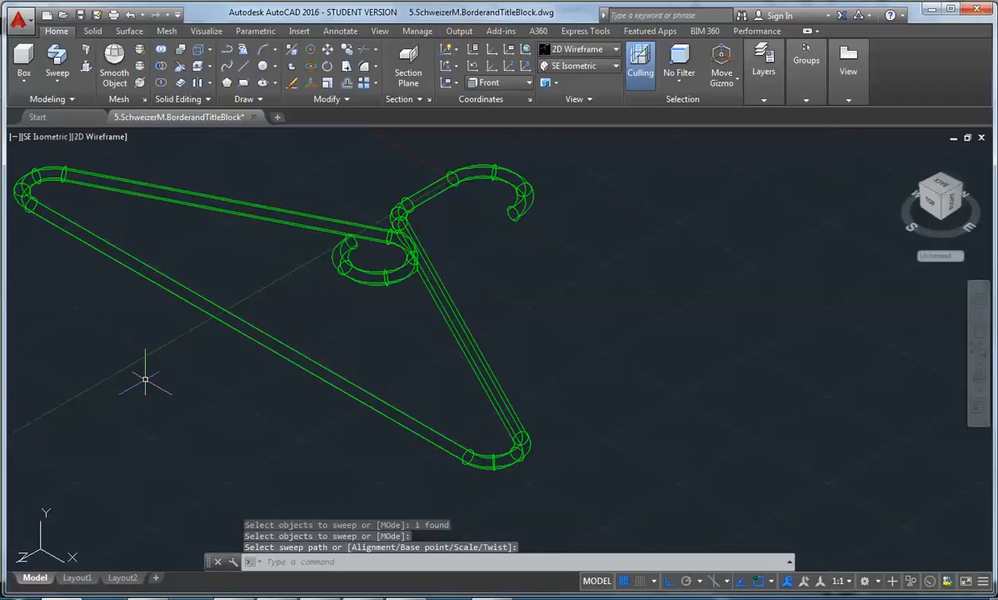
Move the swept hanger solid to the Object layer and clear the selection.
middle_drag(145, 381, 236, 406)
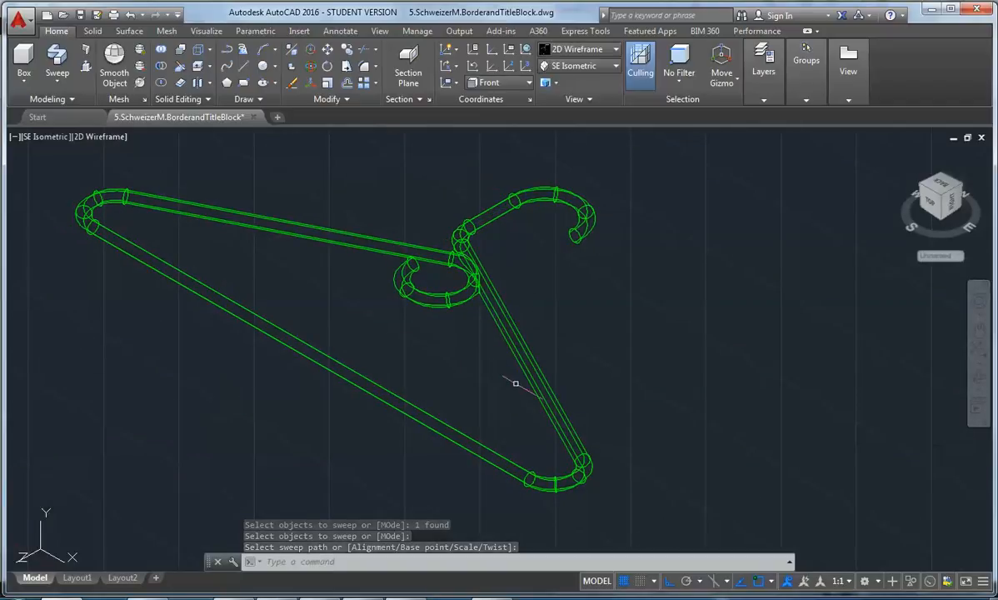
click(576, 232)
click(764, 62)
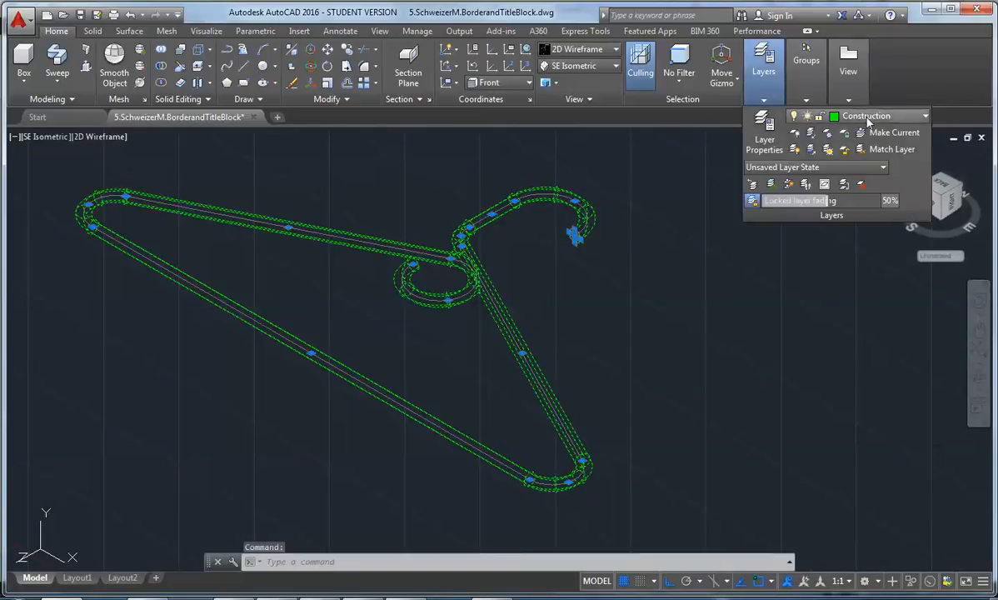
click(869, 118)
click(859, 171)
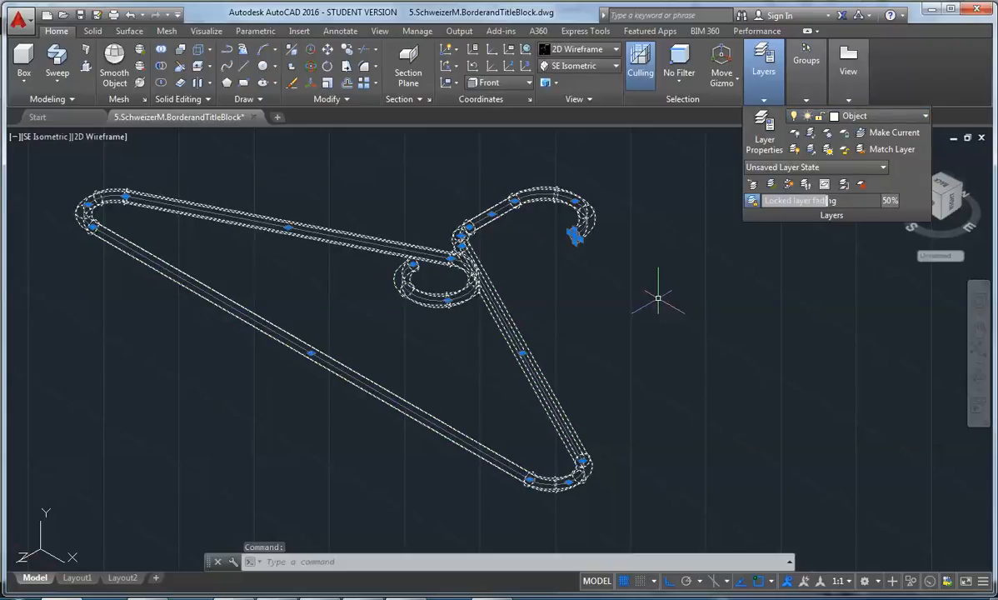
key(Escape)
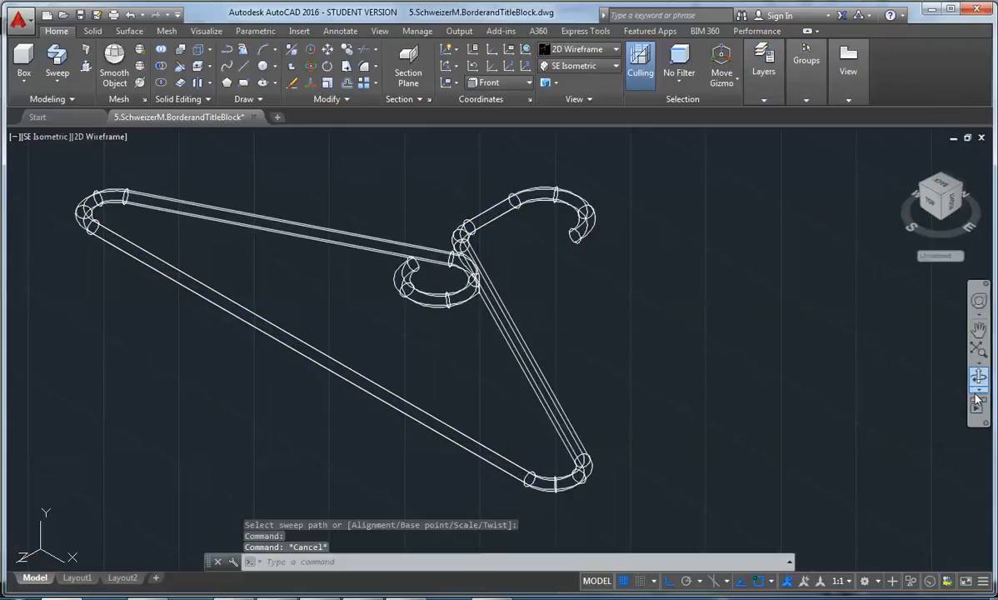
Create a sphere of radius 3/16 centred on the circular end face of the hanger's outer hook.
click(980, 376)
drag(446, 356, 401, 377)
scroll(492, 250, up, 3)
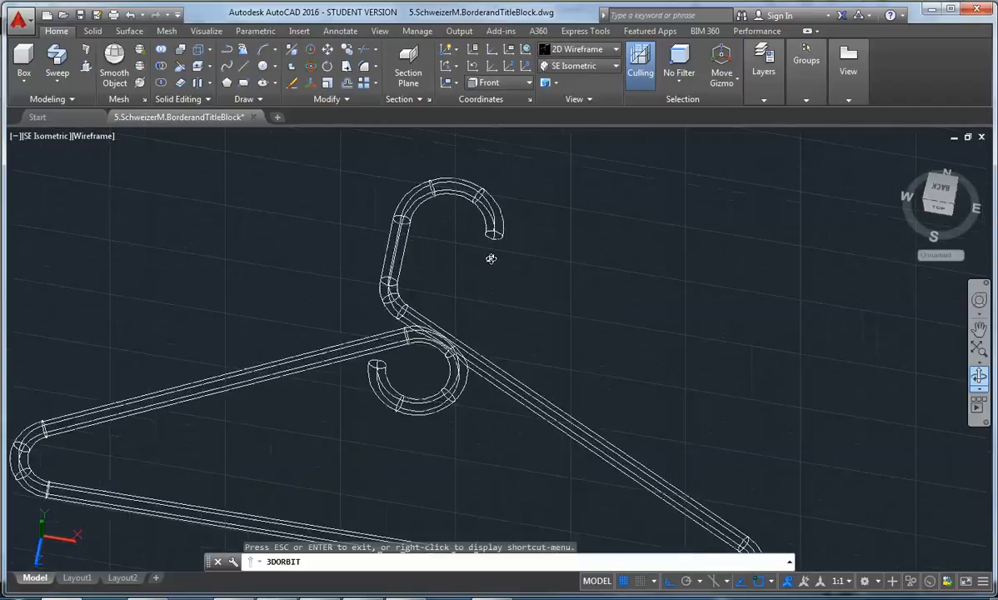
key(Escape)
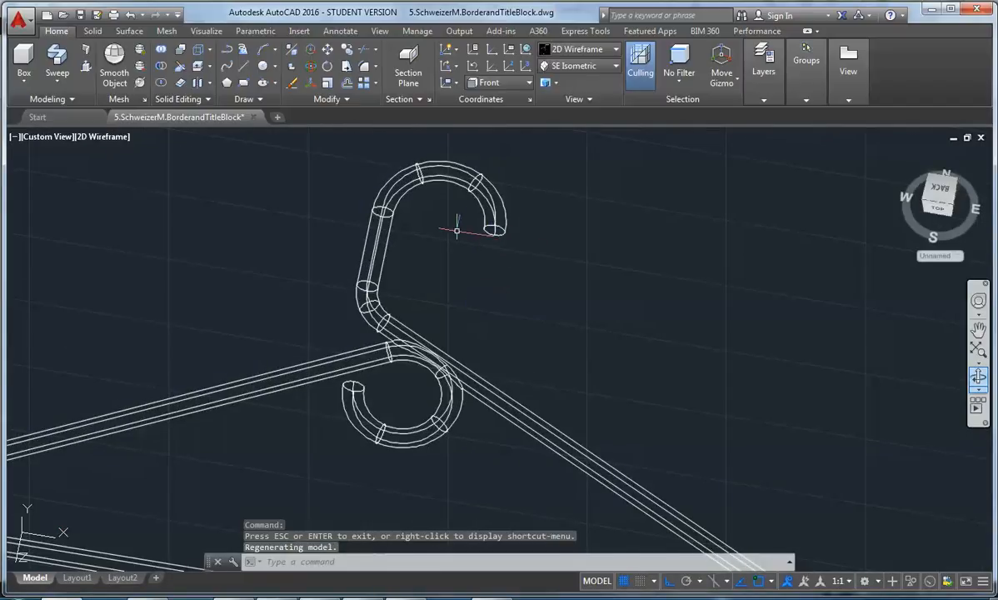
scroll(456, 230, up, 4)
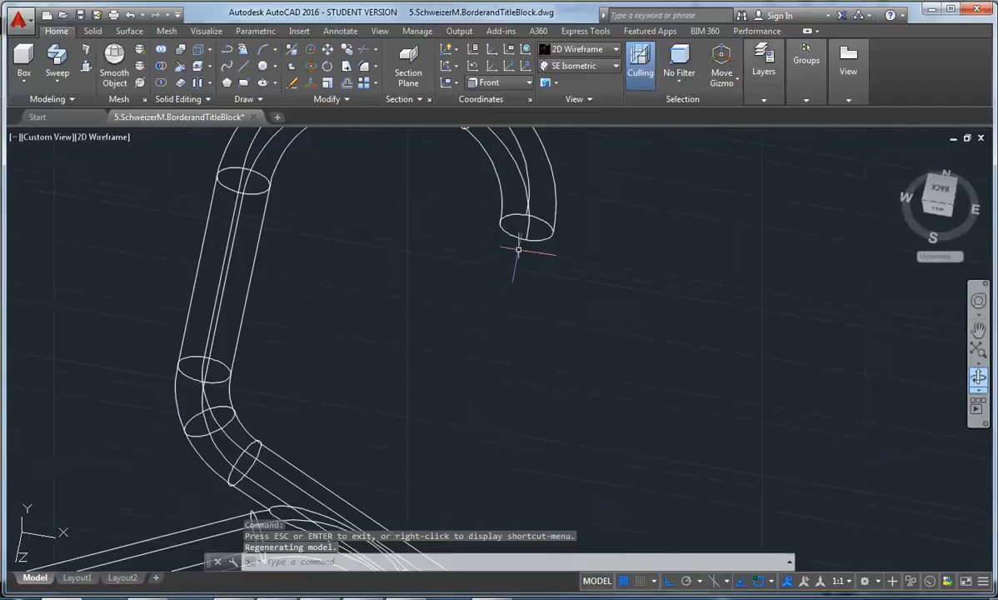
click(23, 79)
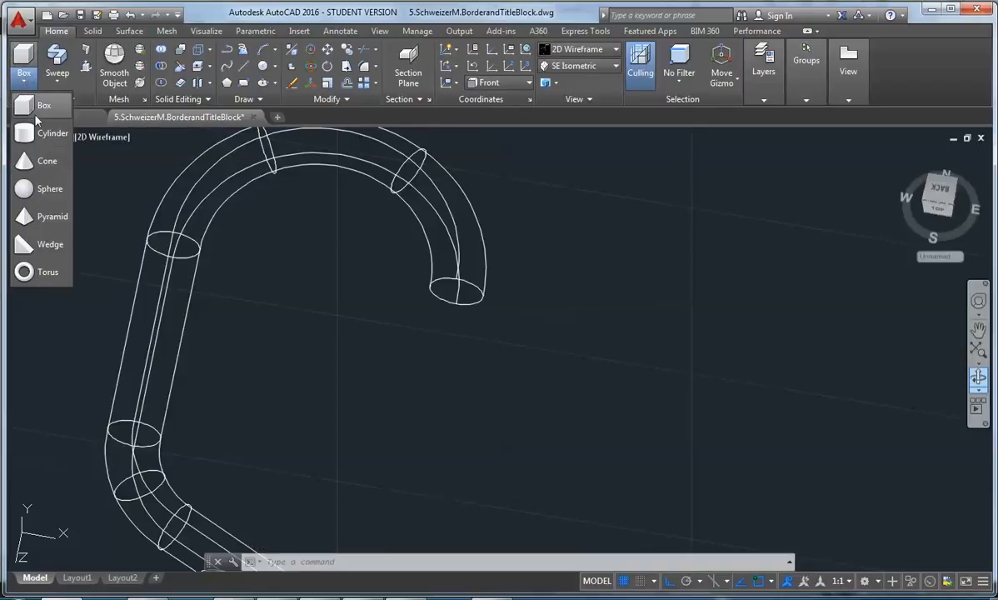
click(33, 190)
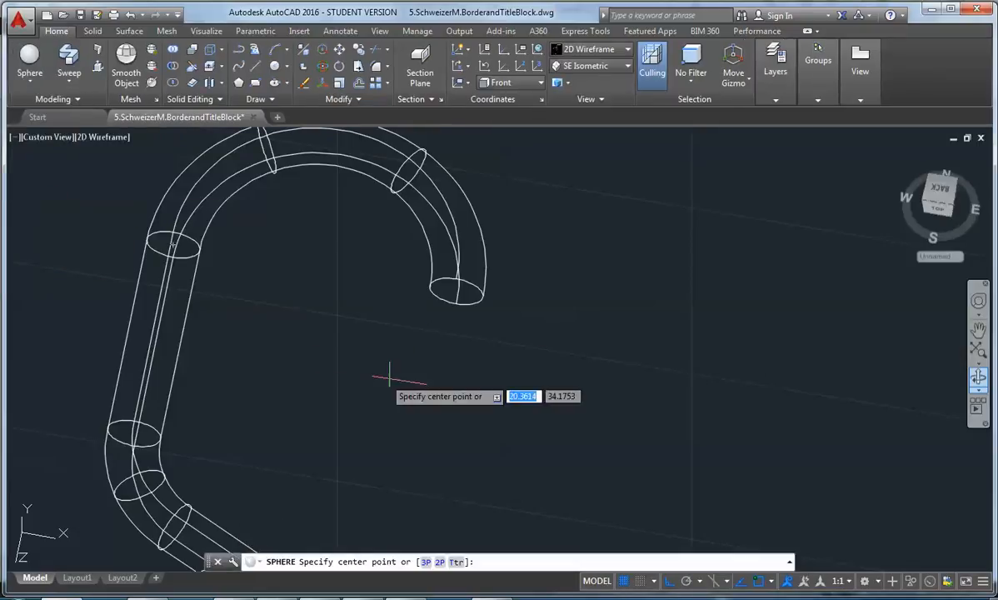
click(457, 289)
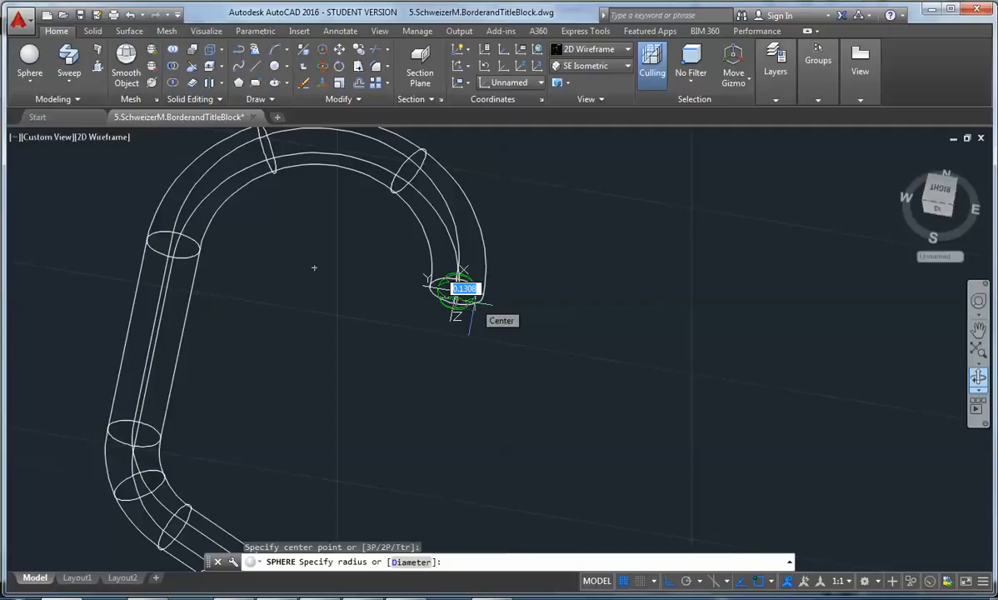
text(3/1)
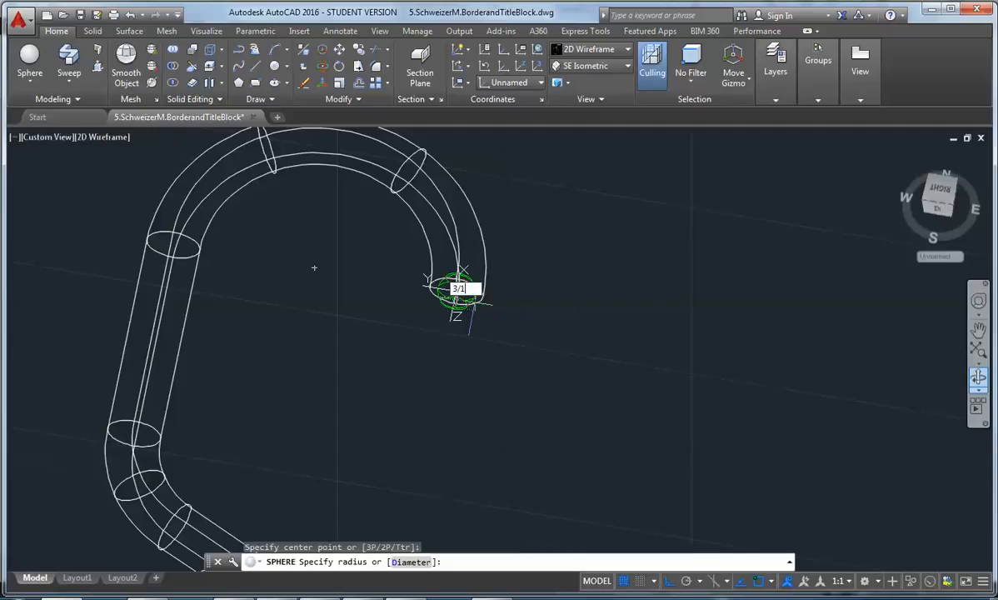
text(6)
key(Return)
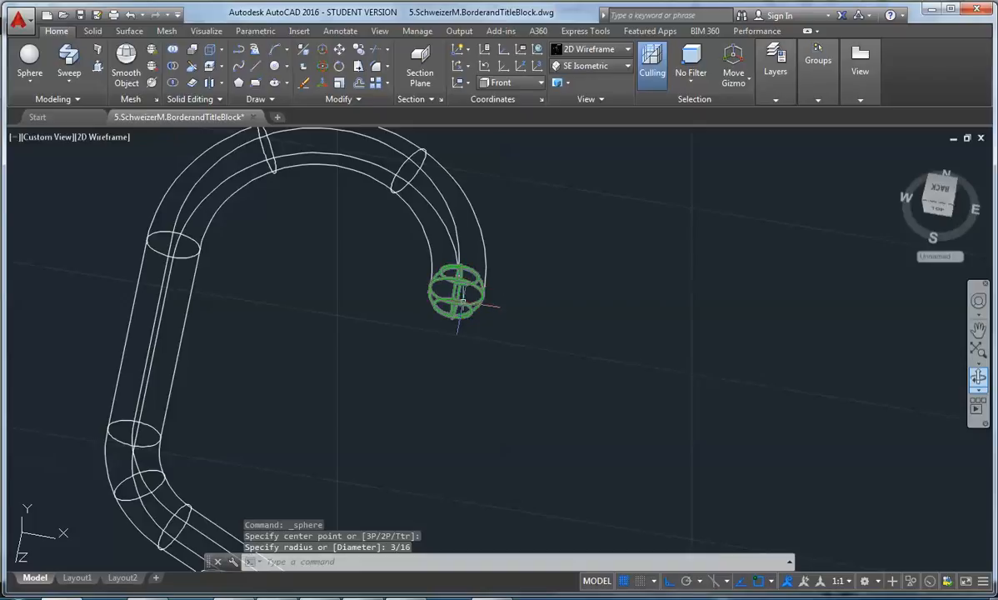
Move the sphere at the hook's end to the Object layer and clear the selection.
click(457, 291)
mouse_move(778, 94)
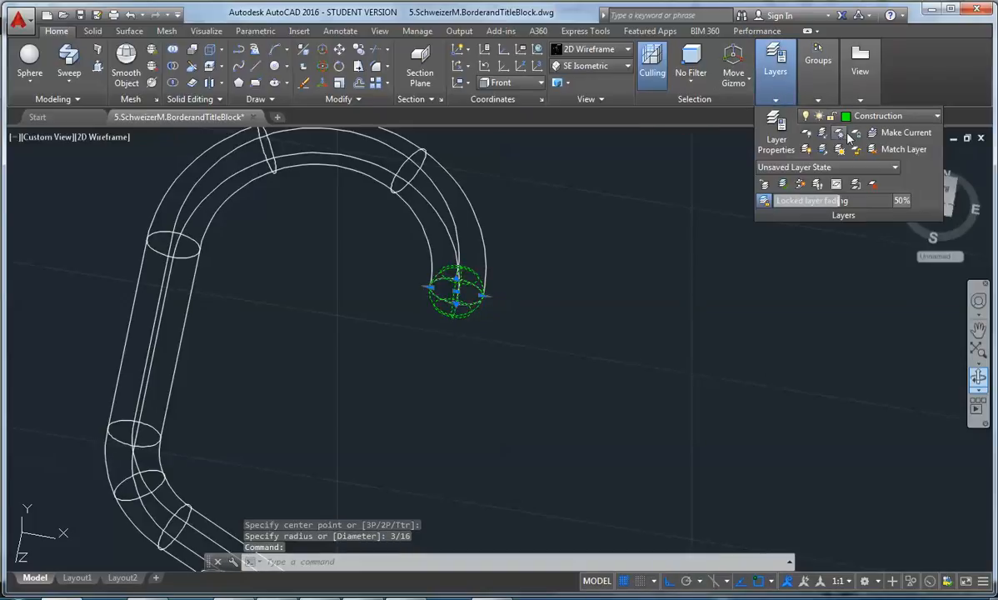
click(871, 116)
click(820, 170)
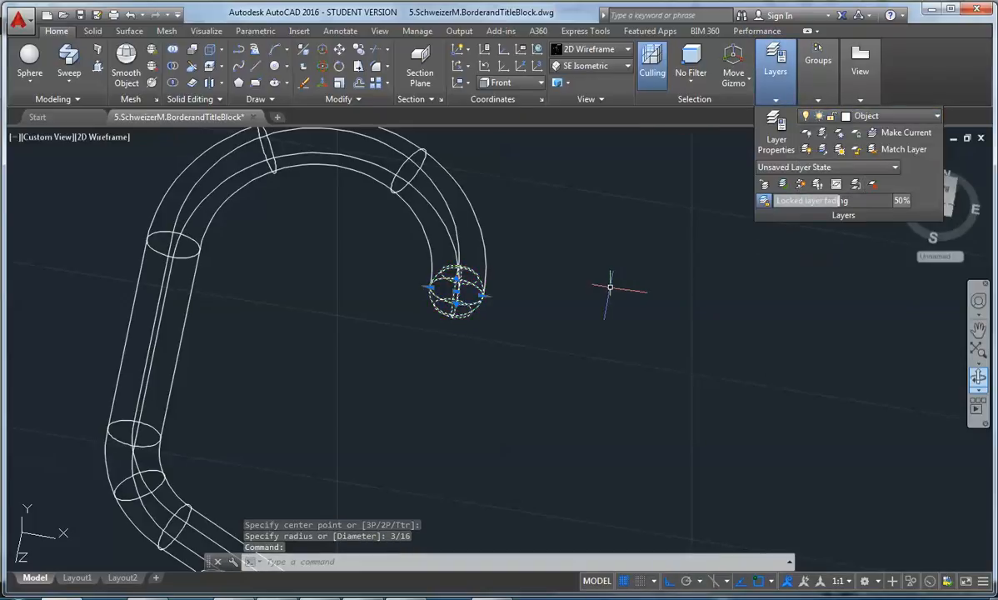
key(Escape)
Make Object the current layer for new geometry.
mouse_move(775, 84)
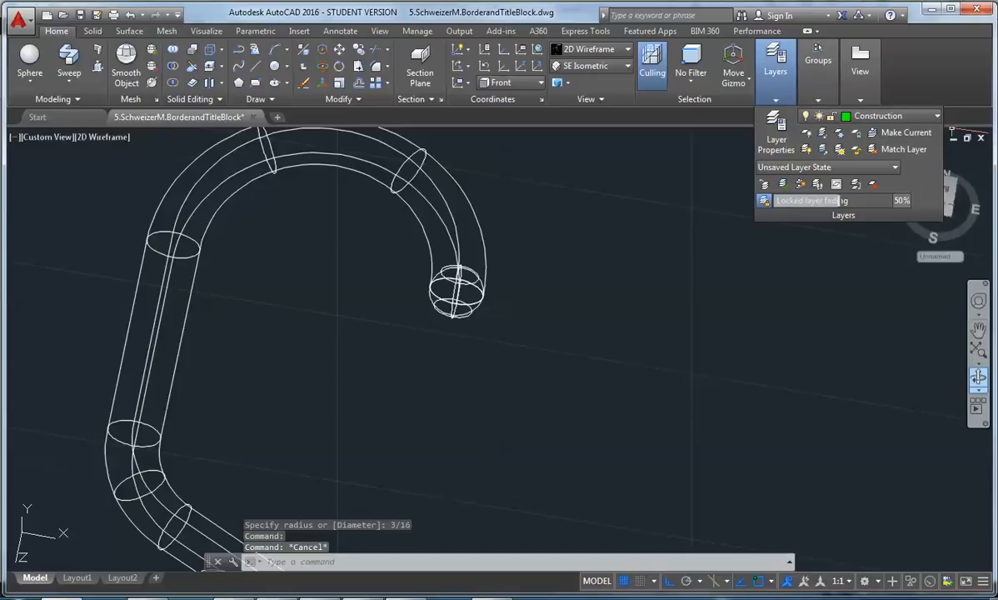
click(872, 116)
click(871, 116)
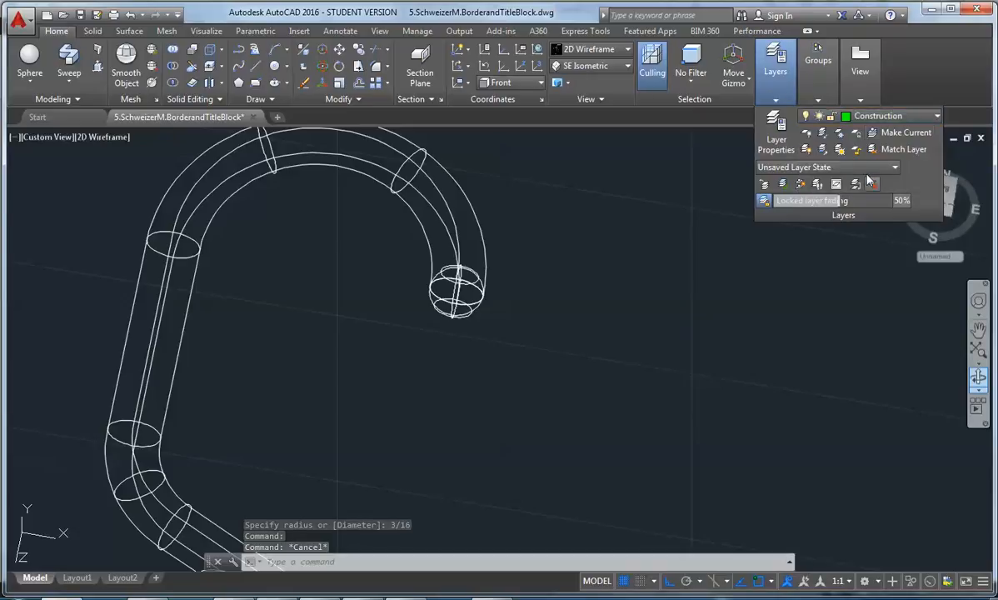
click(871, 115)
click(872, 183)
key(Escape)
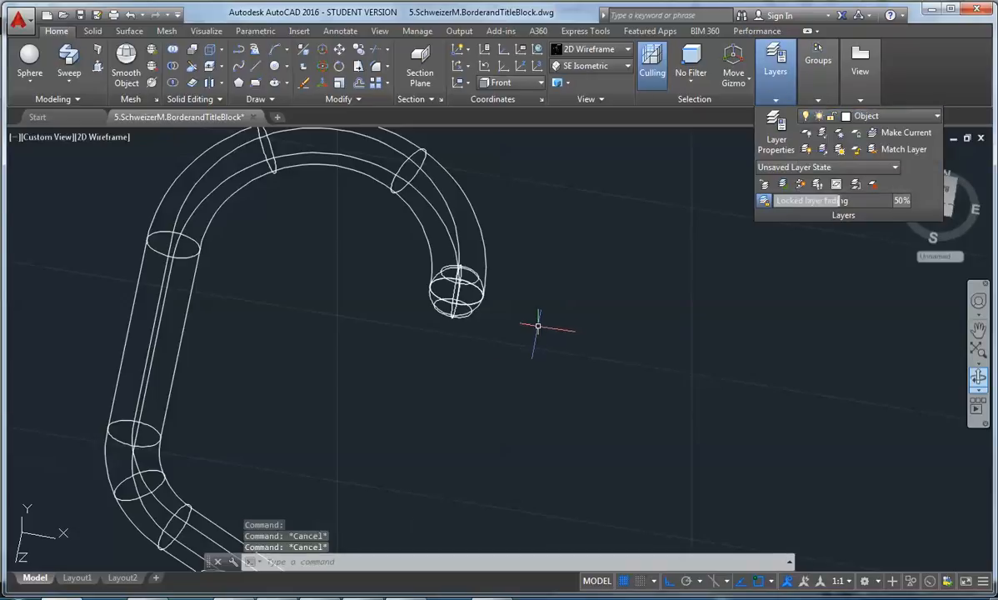
Create a sphere of radius 3/16 centred on the end face of the hanger's inner curl.
scroll(456, 357, down, 2)
middle_drag(457, 356, 560, 207)
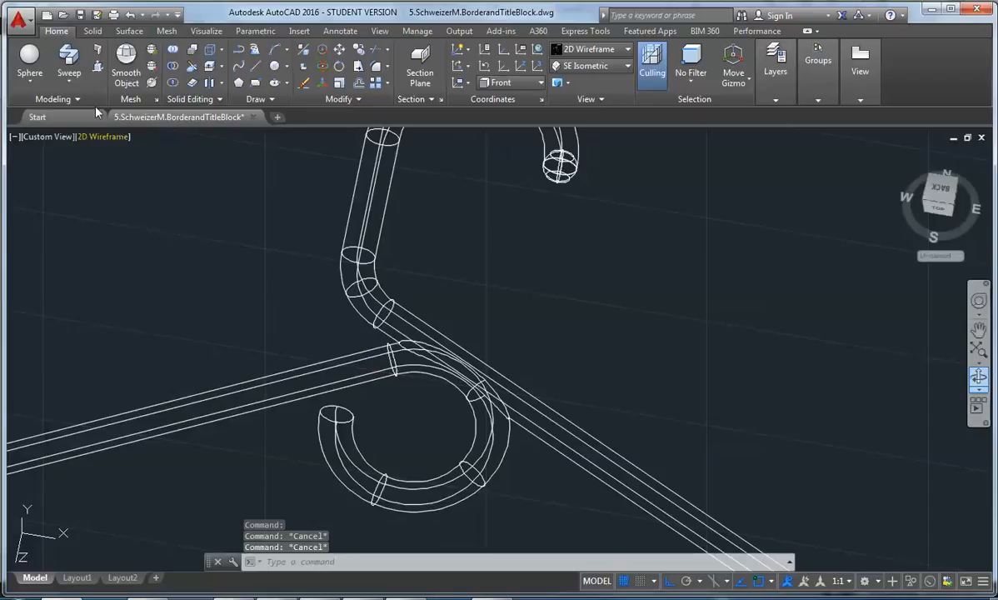
click(30, 62)
scroll(342, 434, up, 3)
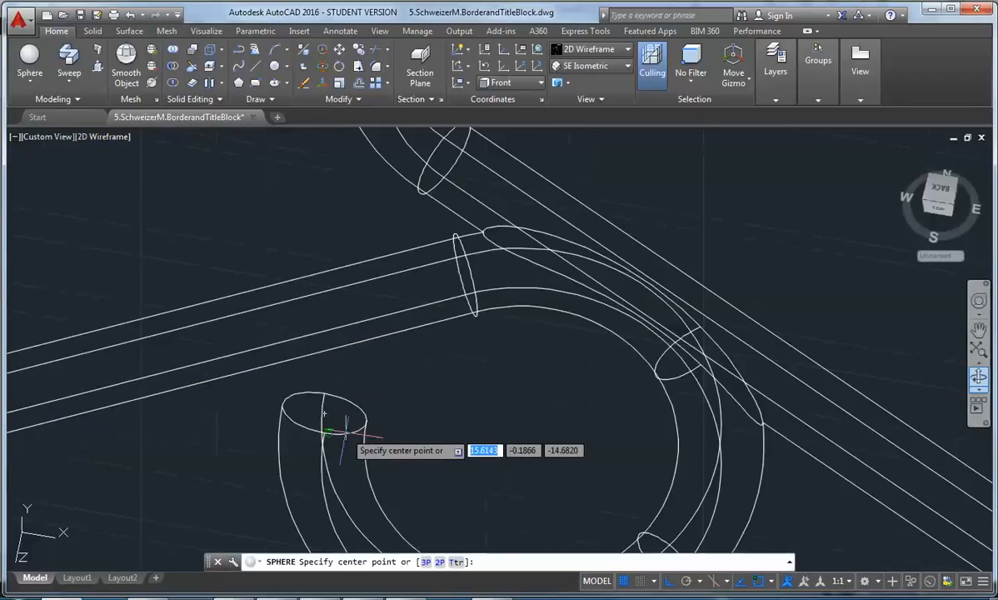
click(325, 412)
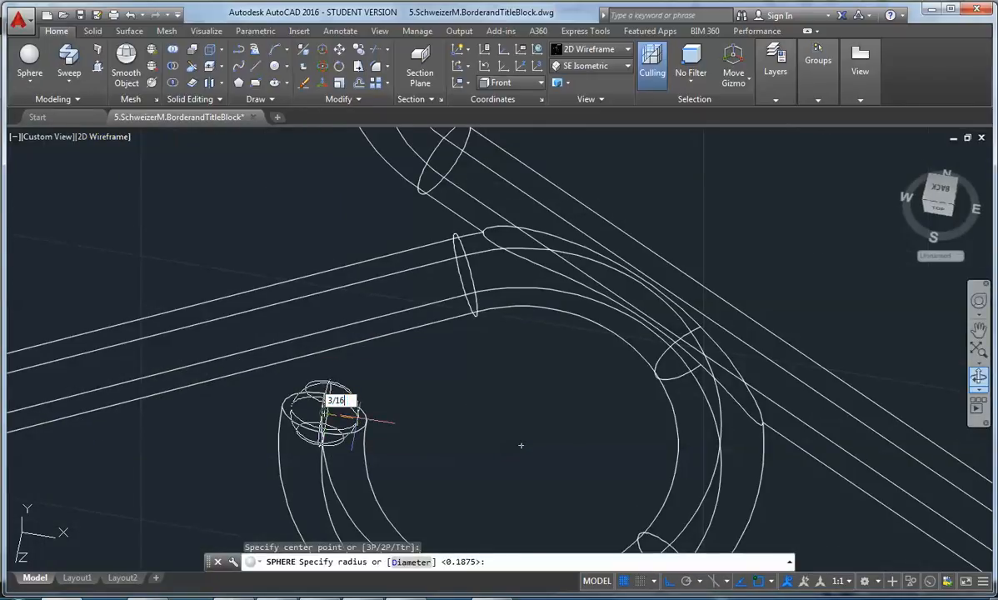
key(Return)
scroll(362, 426, down, 10)
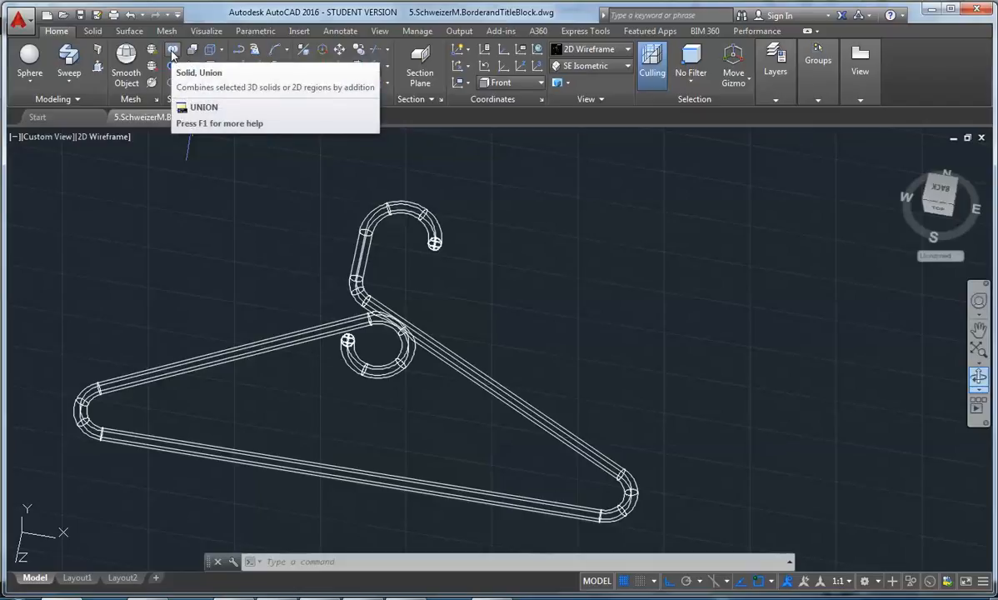
Union the swept hanger body with the spheres at the outer hook end and the inner curl end into one solid.
click(173, 52)
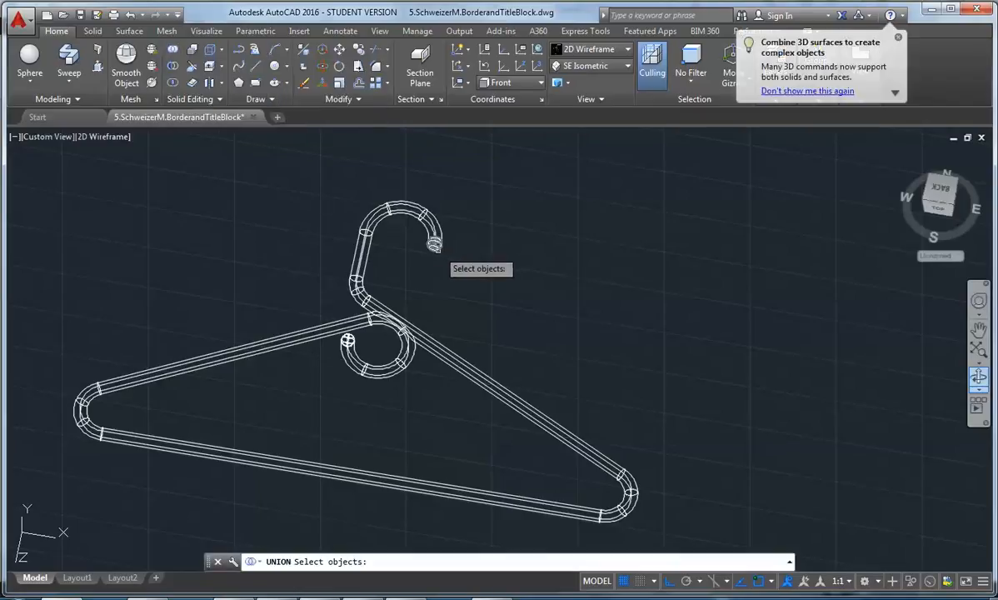
click(434, 242)
click(434, 242)
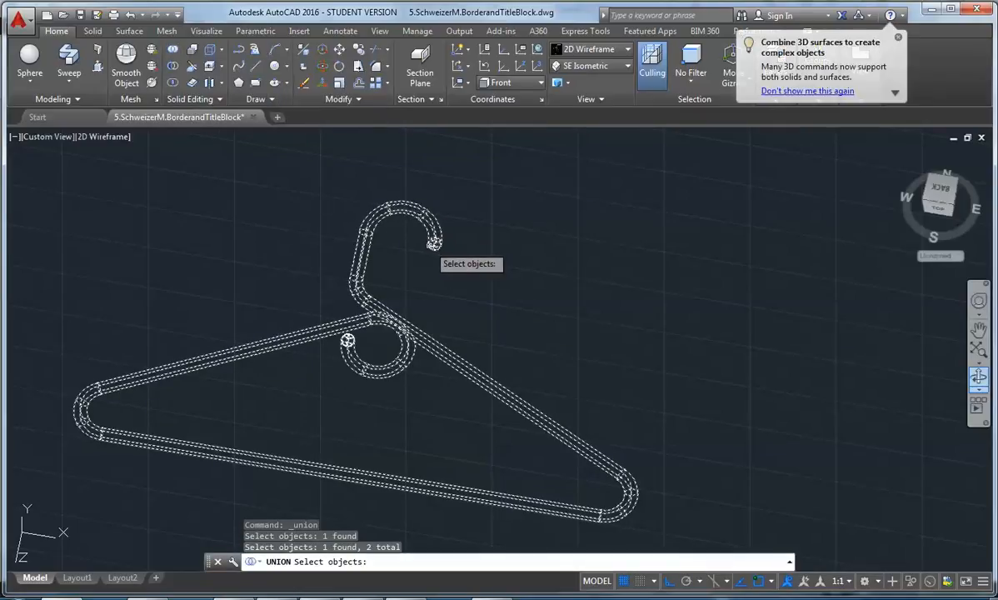
click(348, 340)
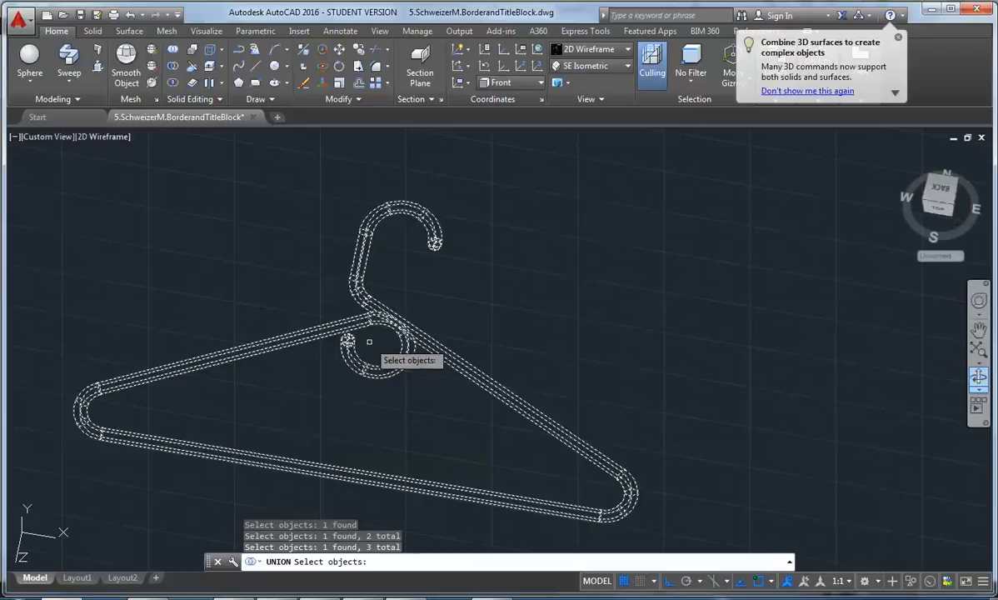
key(Return)
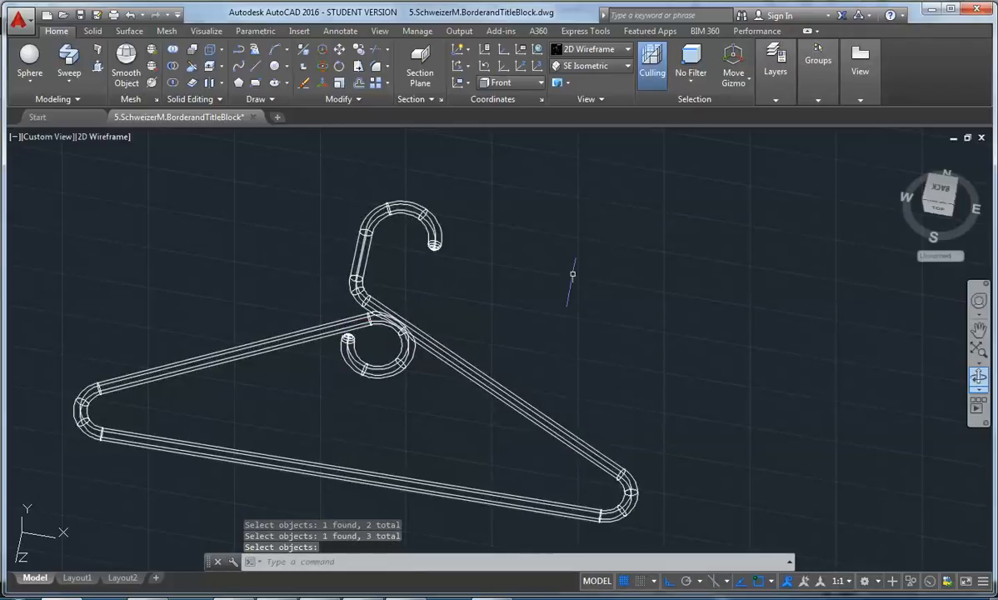
Display the hanger in the Conceptual visual style and orbit around it to inspect the shaded solid.
click(626, 50)
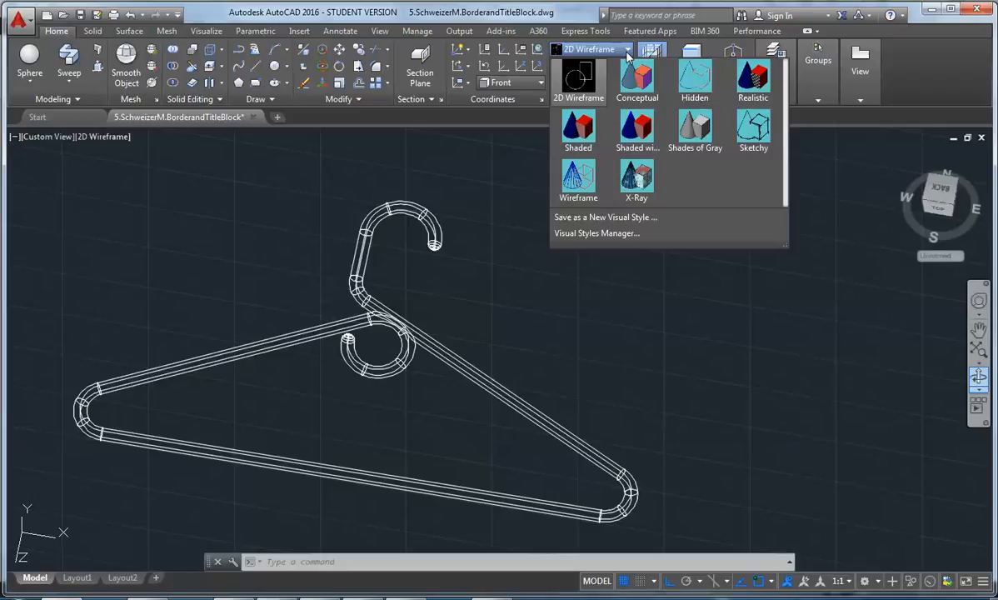
click(637, 83)
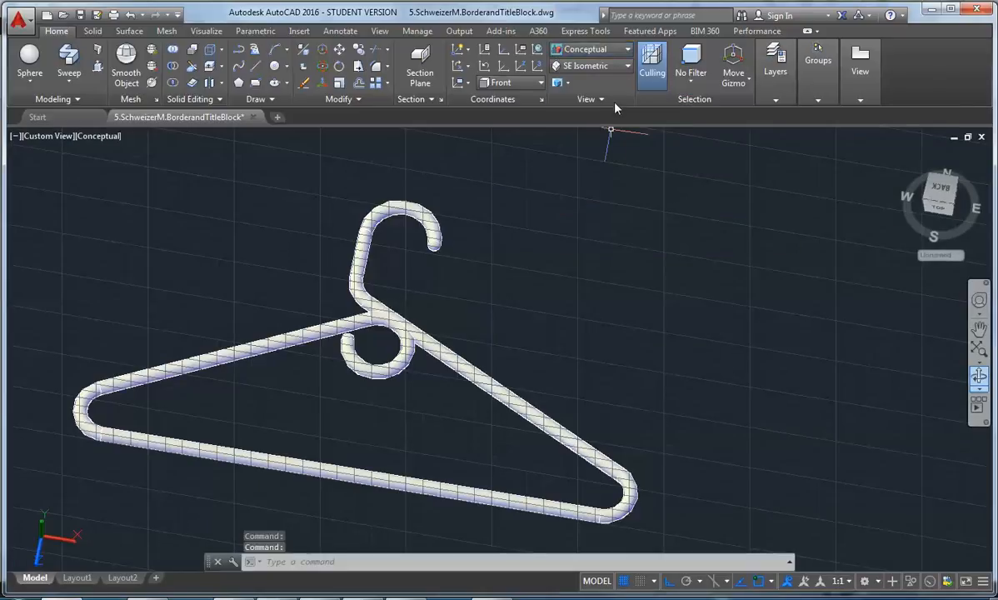
click(979, 377)
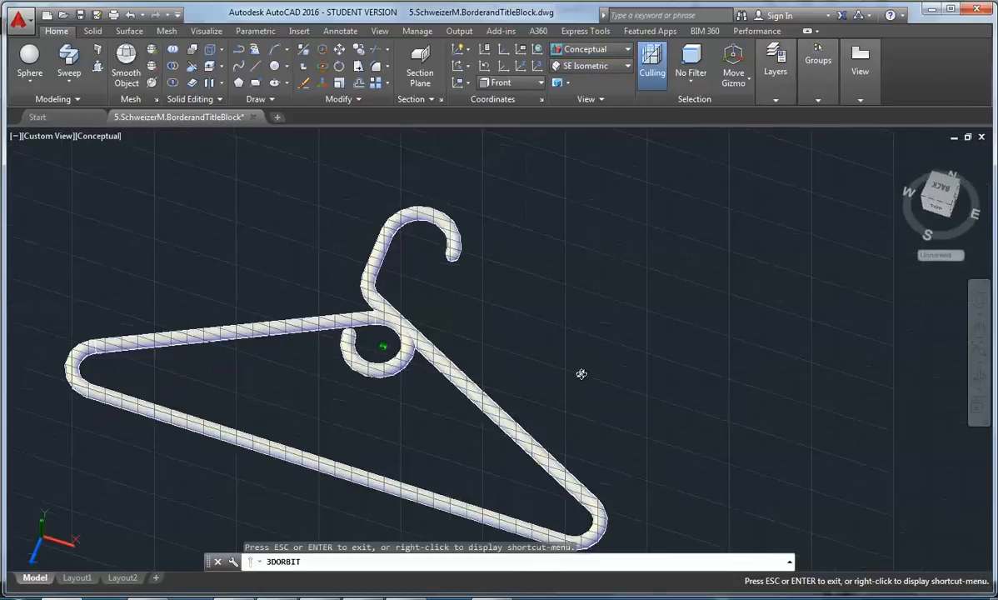